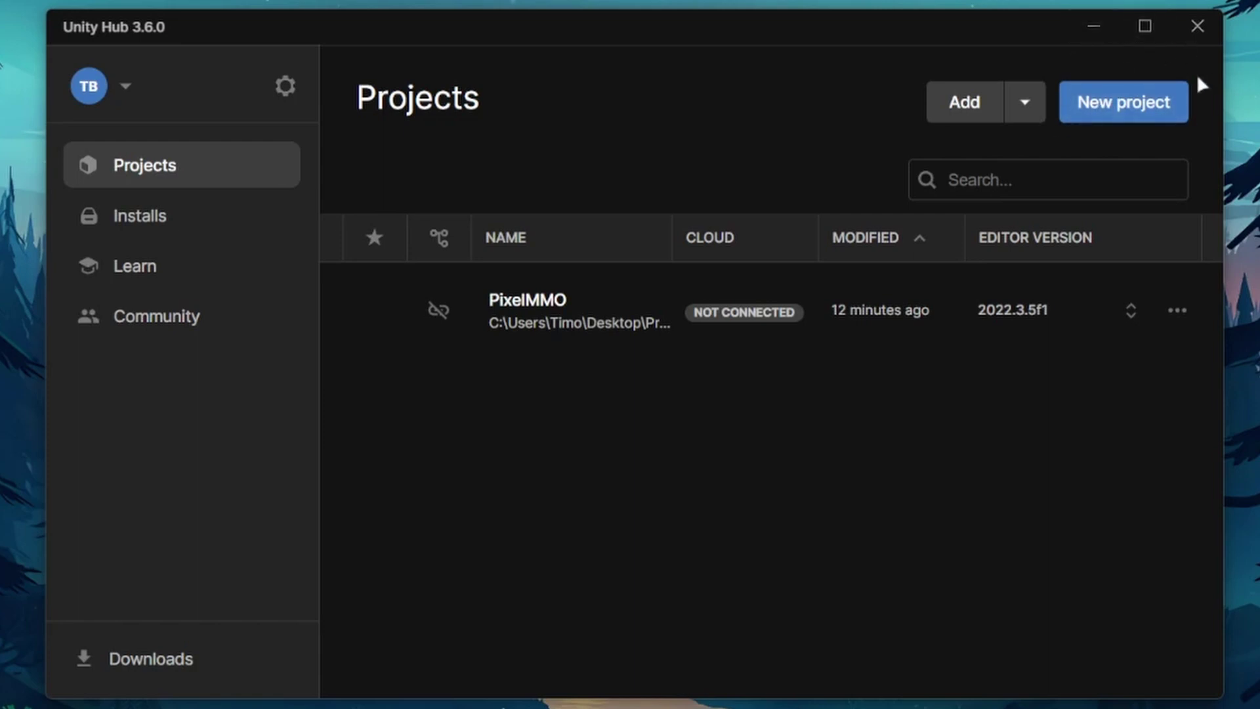
Step: Create a 3D Core project named 'Testproject' with Unity Cloud connection turned off
{"action": "left_click", "coordinate": [1142, 116]}
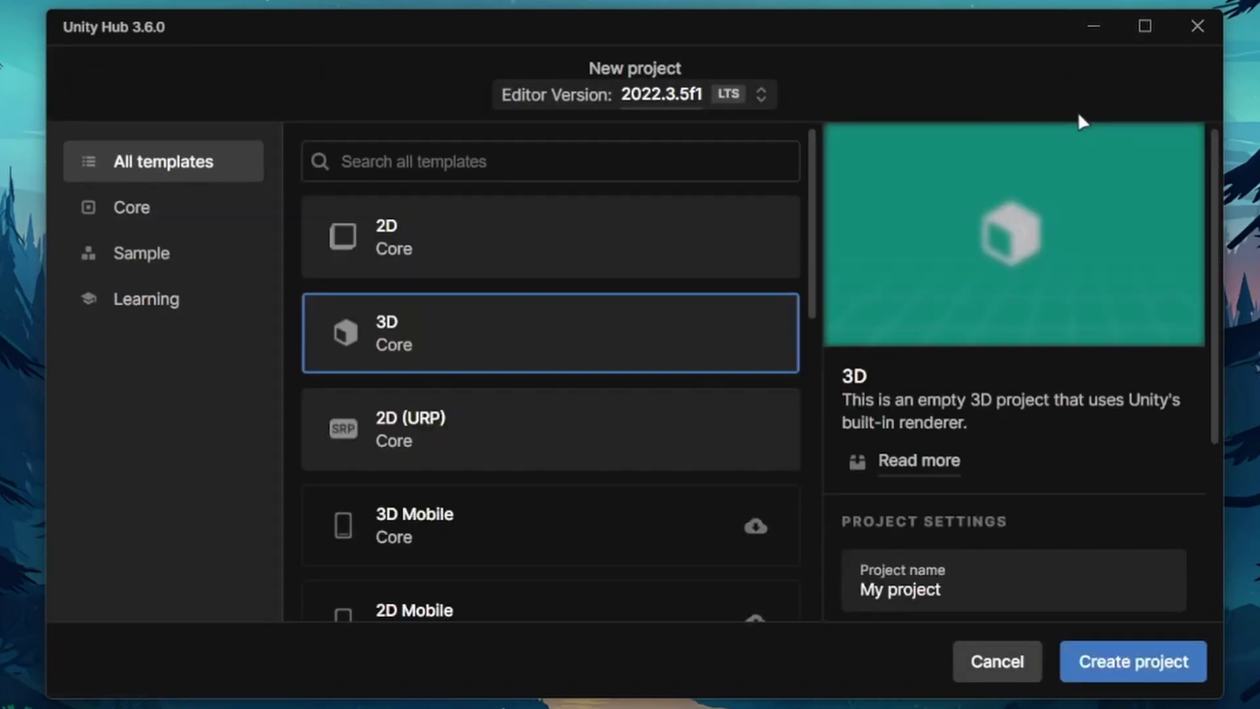
{"action": "scroll", "coordinate": [1015, 358], "scroll_direction": "down", "scroll_amount": 4}
{"action": "double_click", "coordinate": [979, 330]}
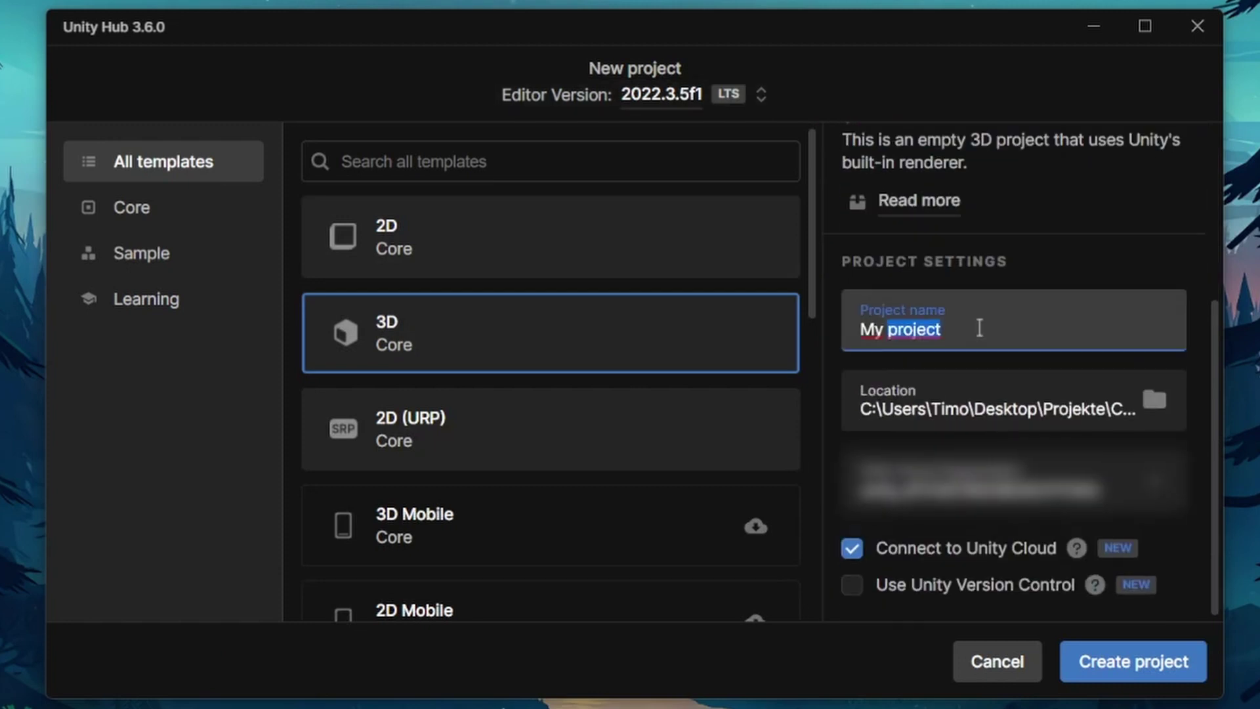
{"action": "type", "text": "Testproject"}
{"action": "key", "text": "Tab"}
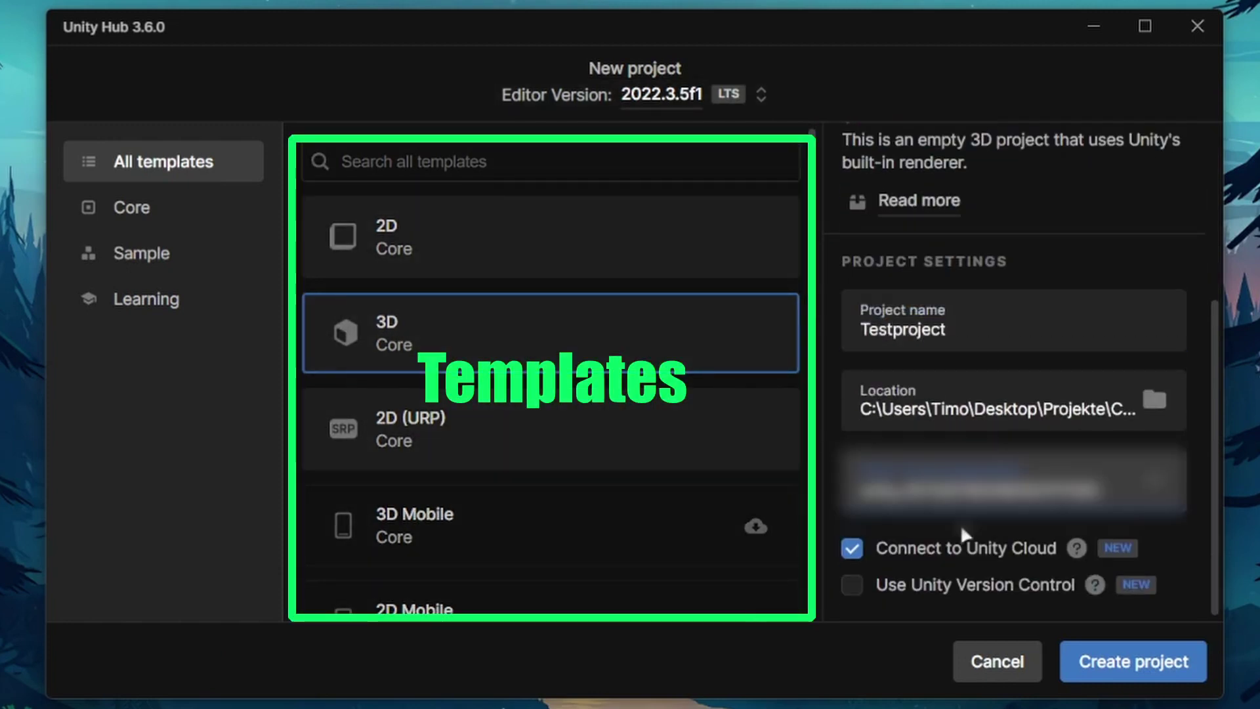
{"action": "left_click", "coordinate": [855, 549]}
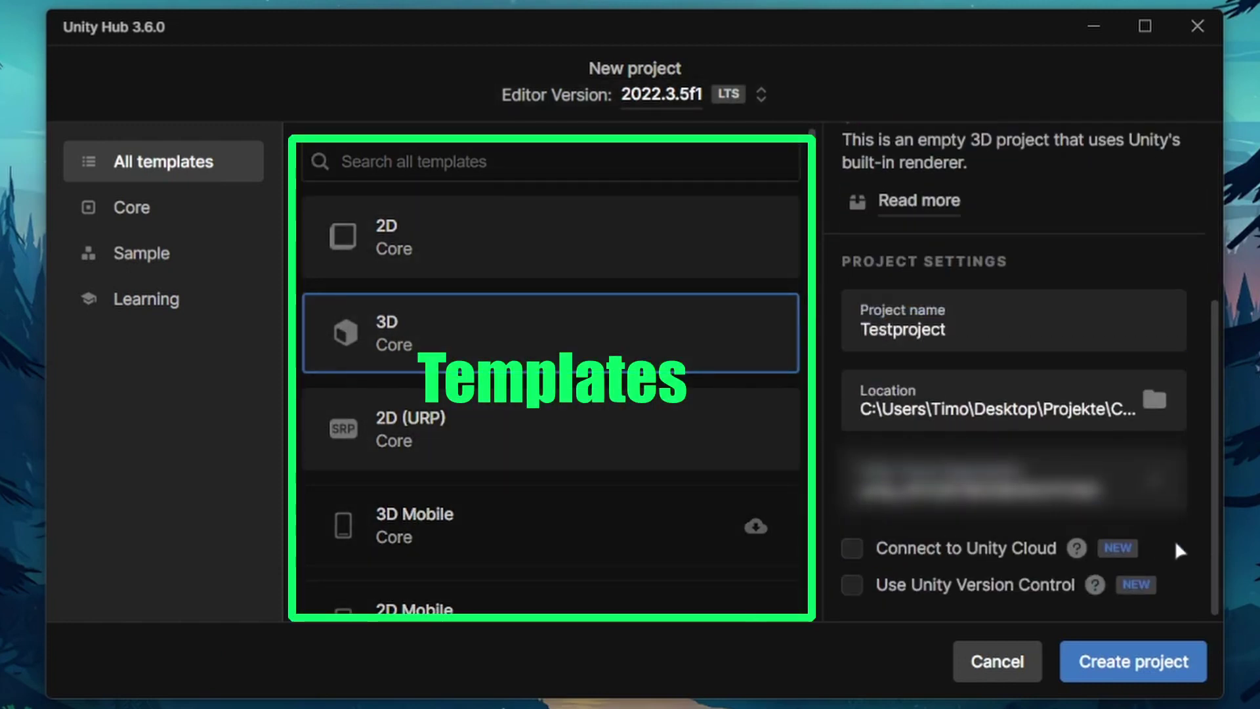
{"action": "scroll", "coordinate": [1177, 545], "scroll_direction": "up", "scroll_amount": 4}
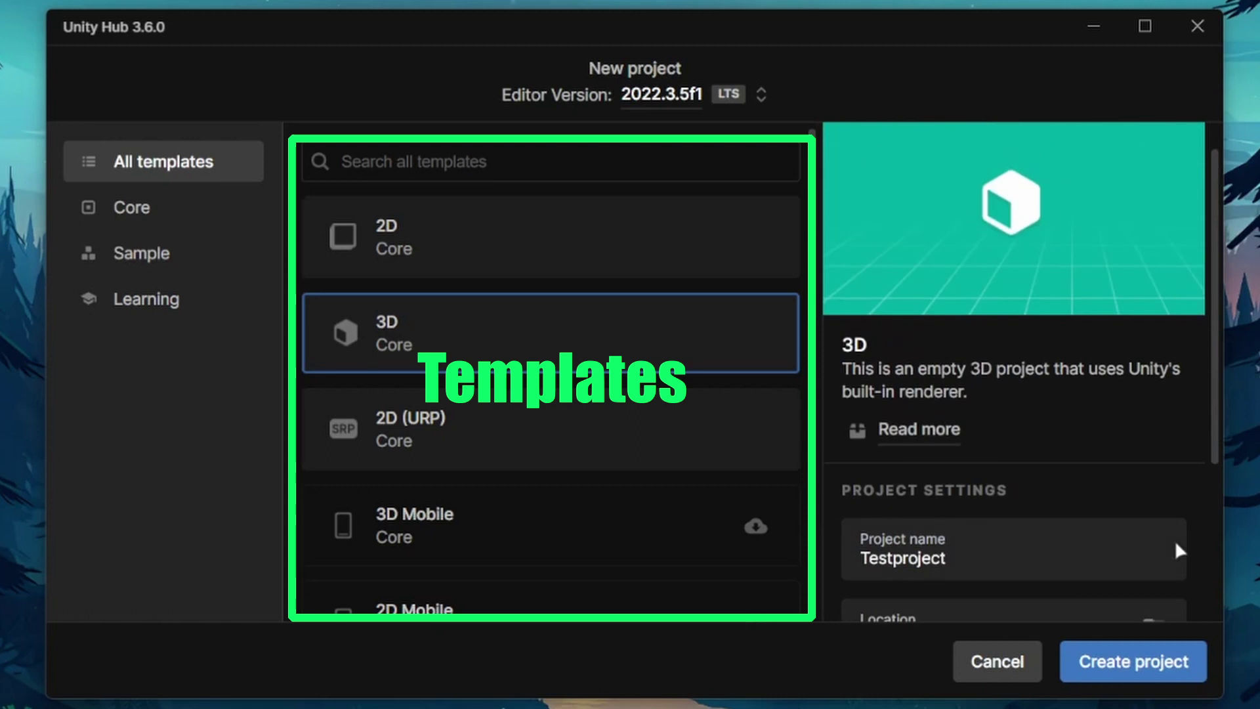
{"action": "scroll", "coordinate": [1177, 550], "scroll_direction": "down", "scroll_amount": 2}
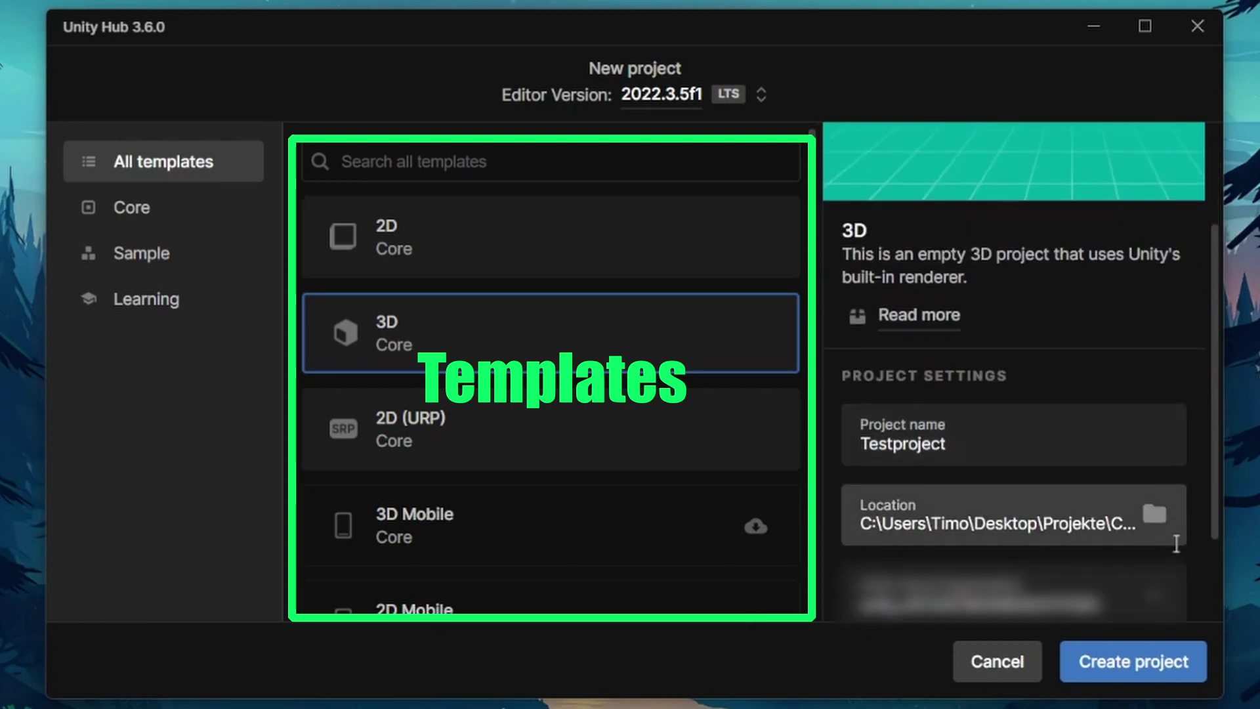
{"action": "scroll", "coordinate": [1177, 550], "scroll_direction": "down", "scroll_amount": 2}
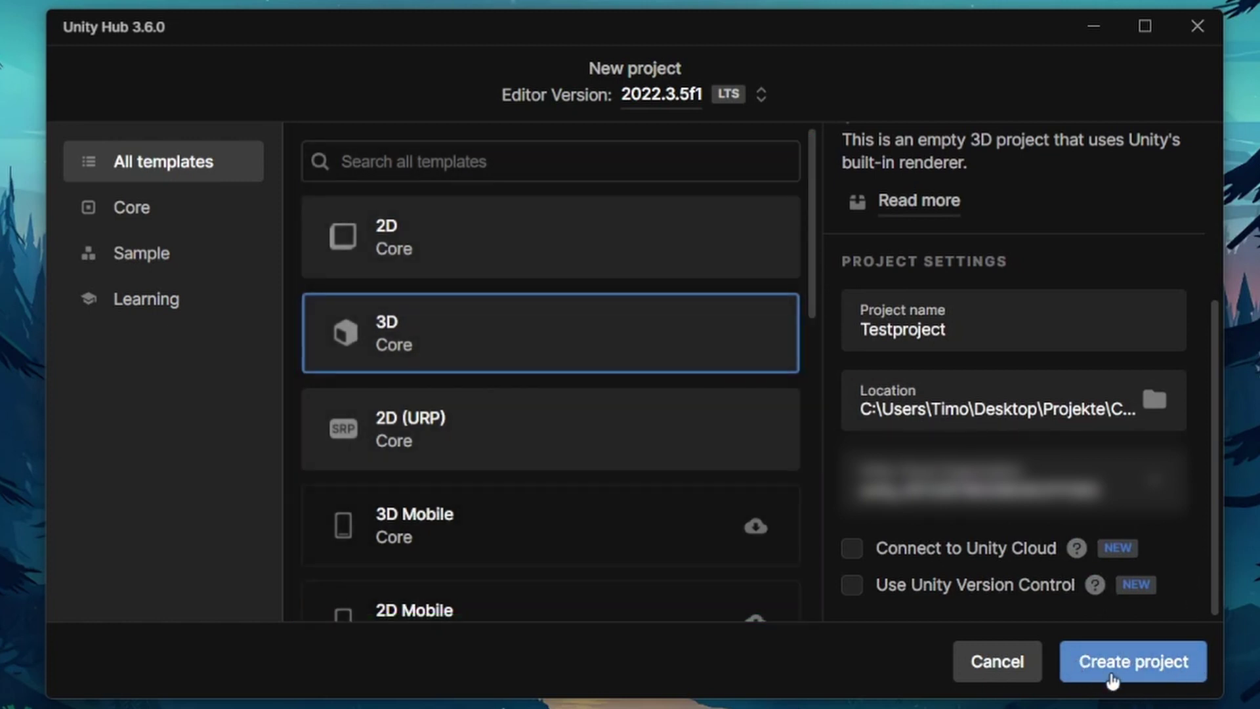
{"action": "left_click", "coordinate": [1181, 670]}
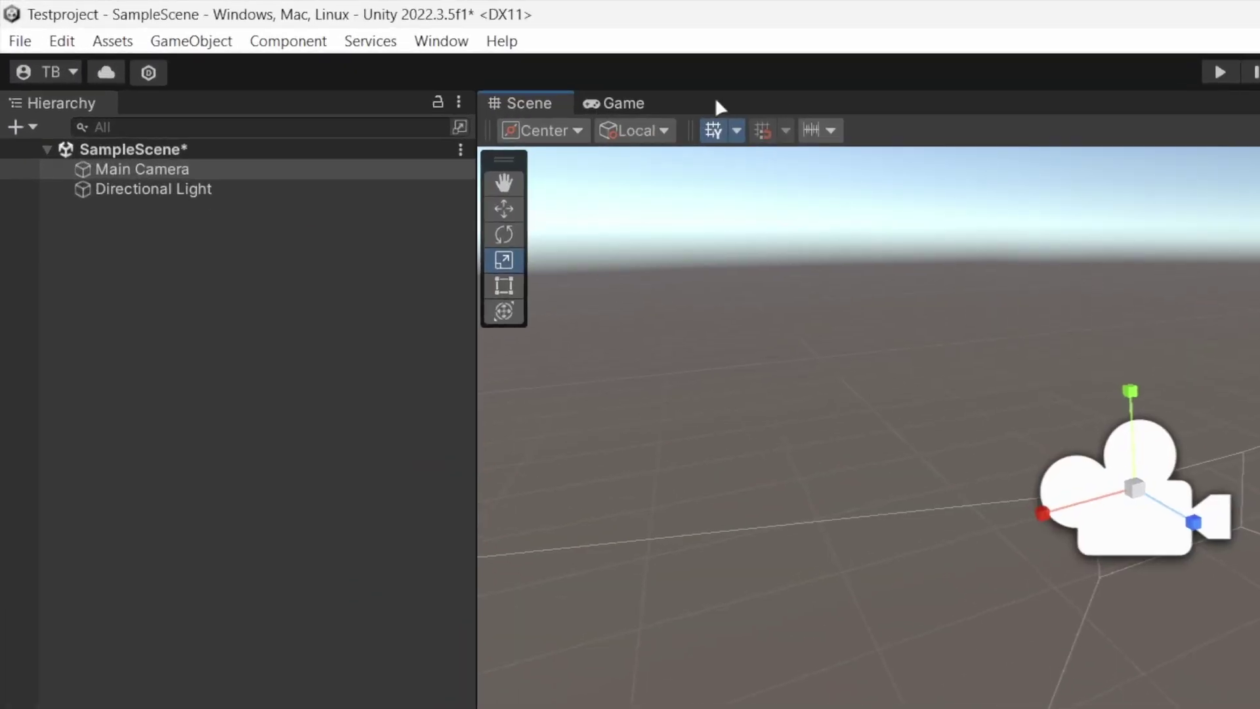
{"action": "left_click", "coordinate": [320, 53]}
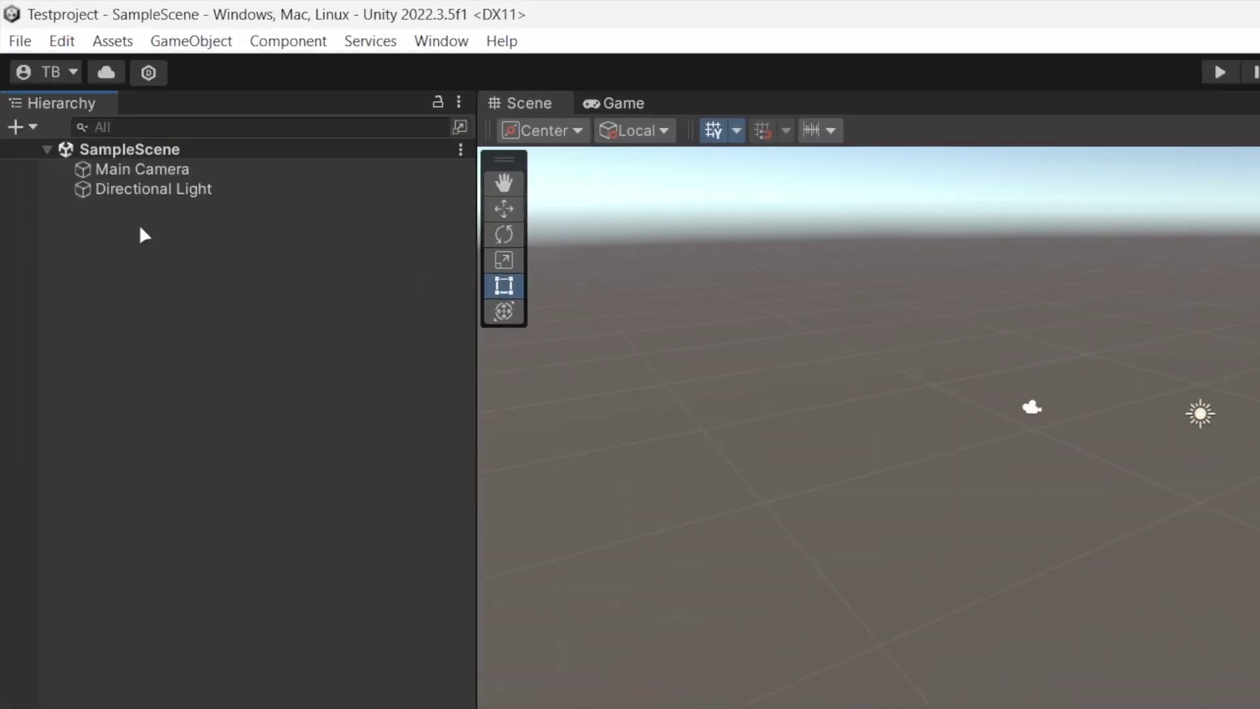
Step: Add an empty GameObject to SampleScene from the Hierarchy's context menu
{"action": "right_click", "coordinate": [141, 227]}
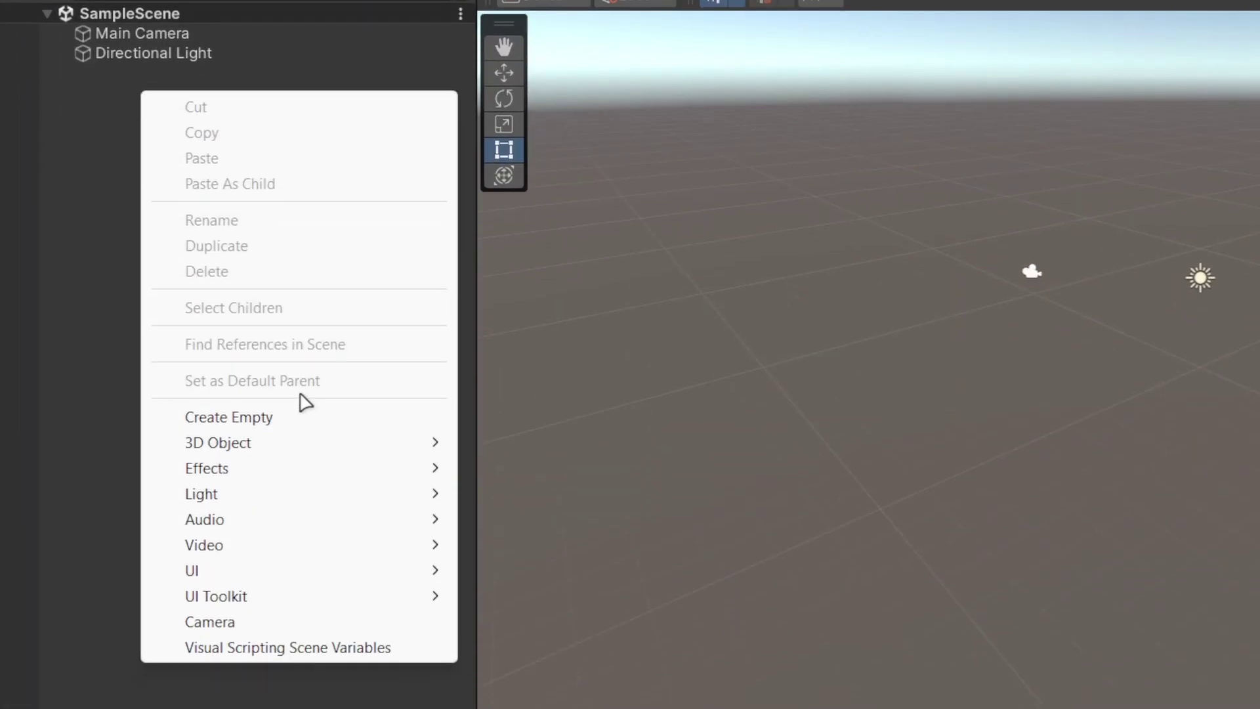
{"action": "left_click", "coordinate": [294, 416]}
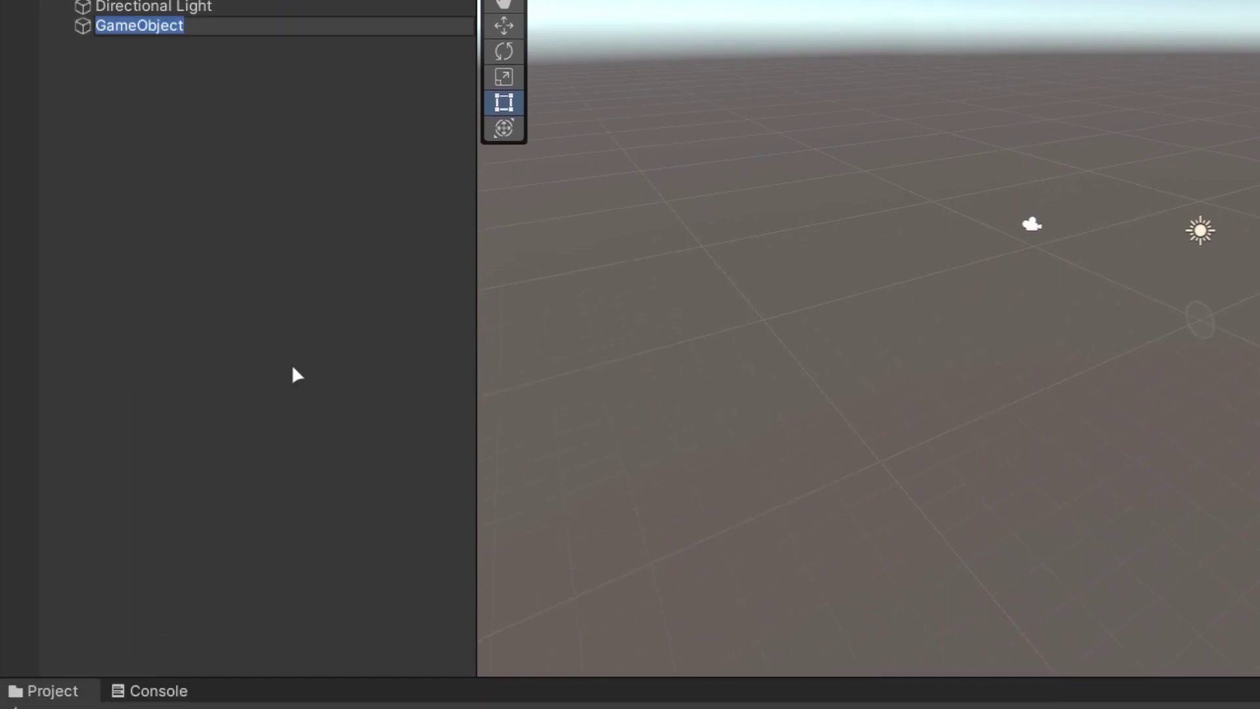
{"action": "left_click", "coordinate": [235, 45]}
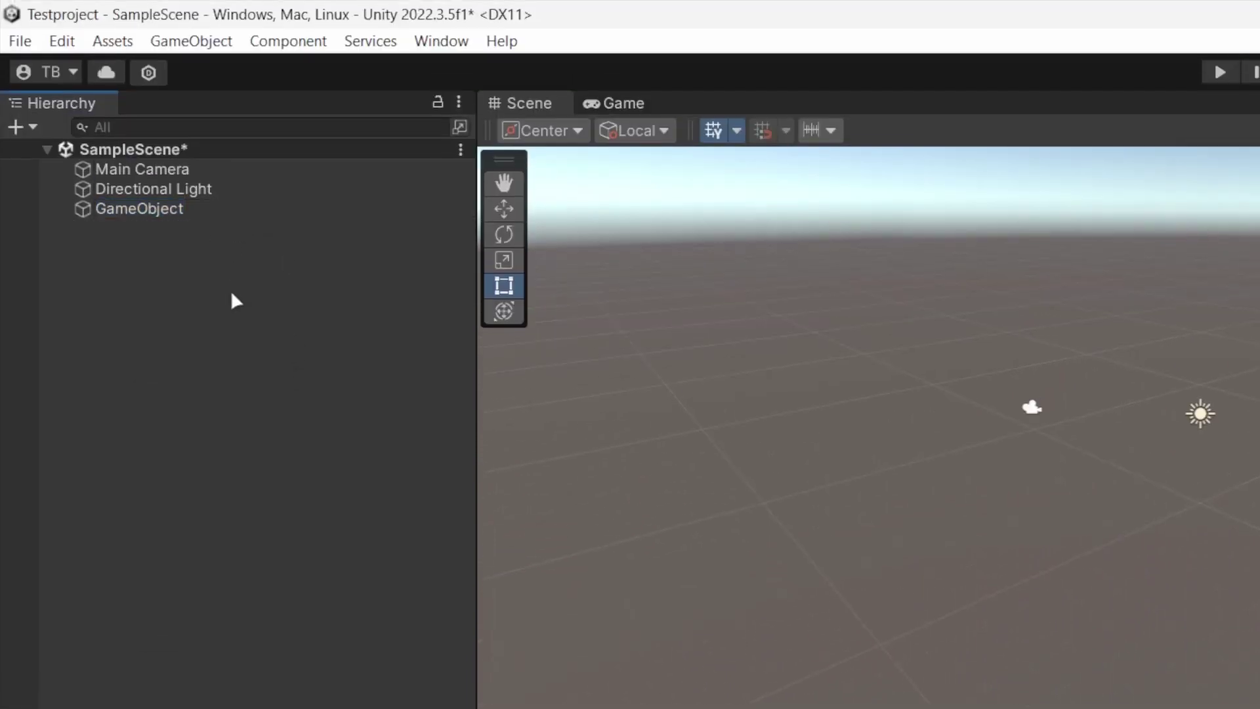
{"action": "left_click", "coordinate": [176, 209]}
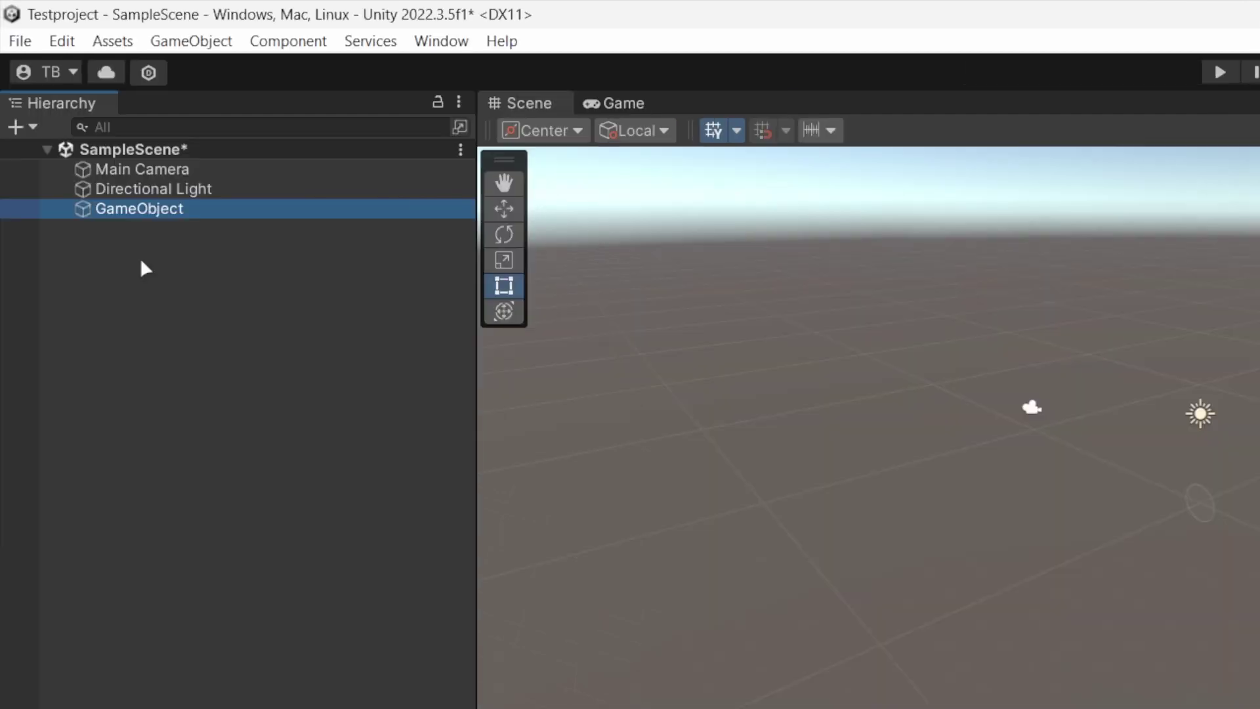
Step: Add a 3D Cube named Cube and bring it into view in the Scene view
{"action": "right_click", "coordinate": [117, 241]}
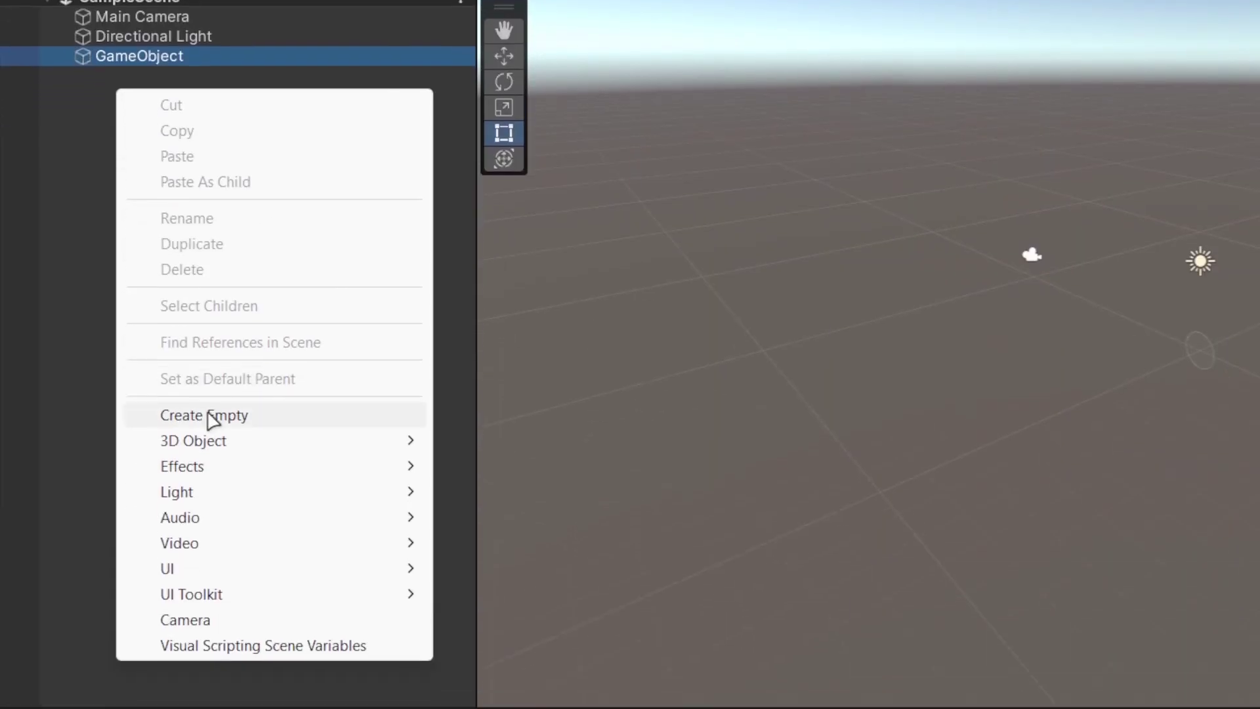
{"action": "mouse_move", "coordinate": [336, 598]}
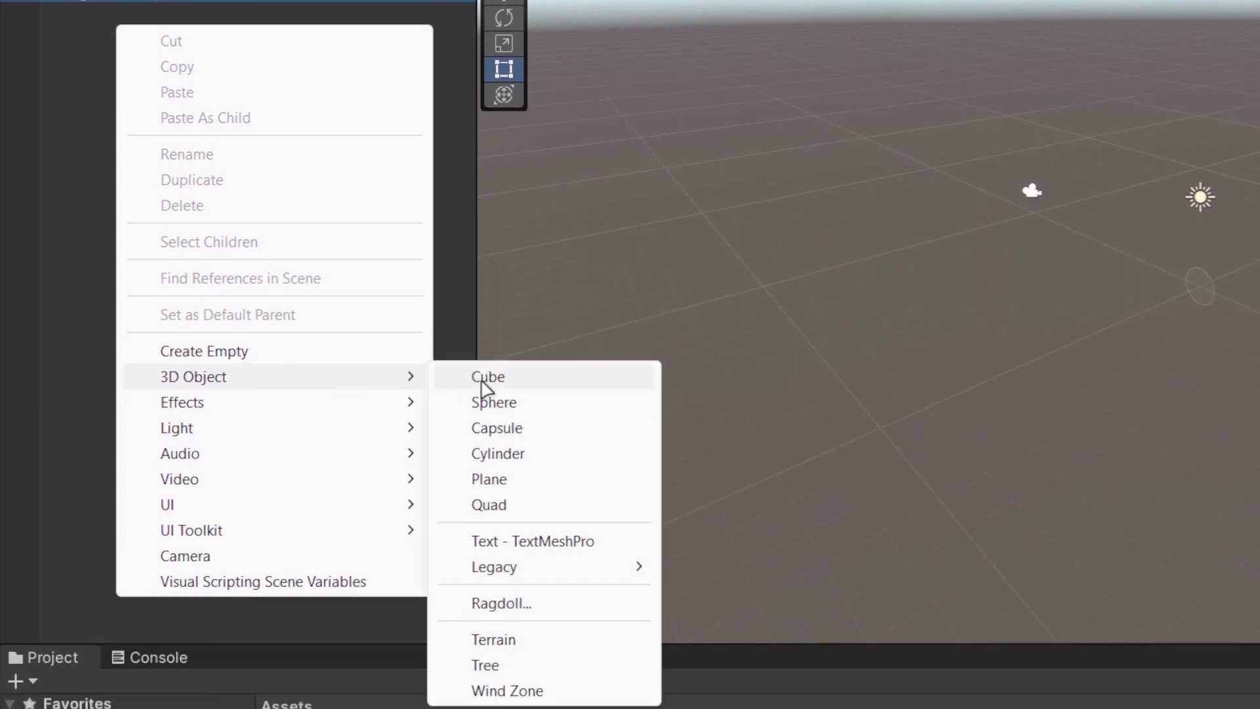
{"action": "left_click", "coordinate": [546, 381]}
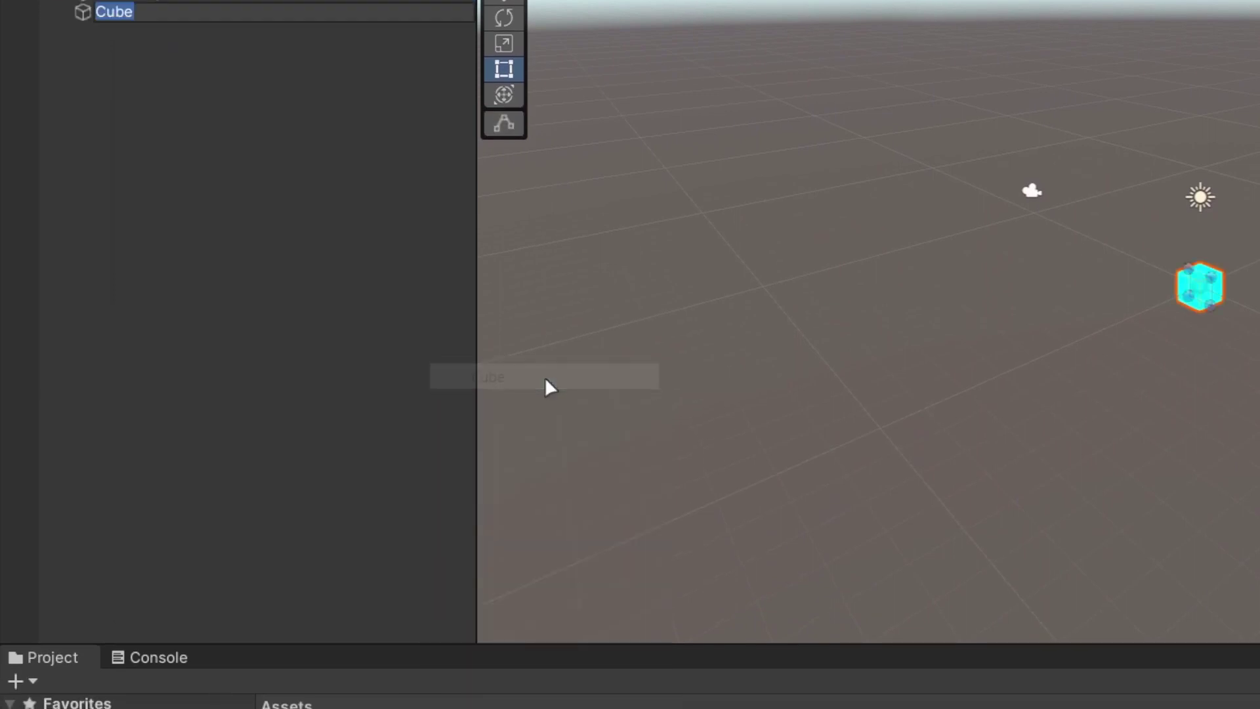
{"action": "key", "text": "Return"}
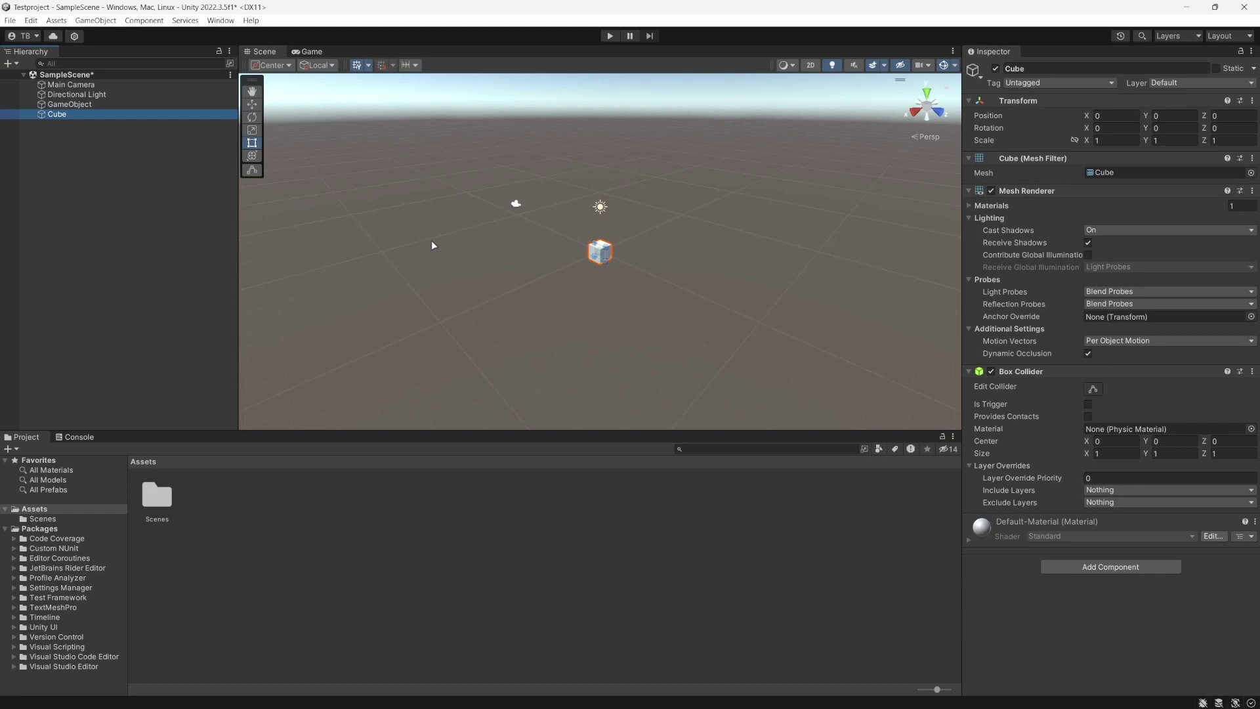
{"action": "scroll", "coordinate": [601, 254], "scroll_direction": "up", "scroll_amount": 8}
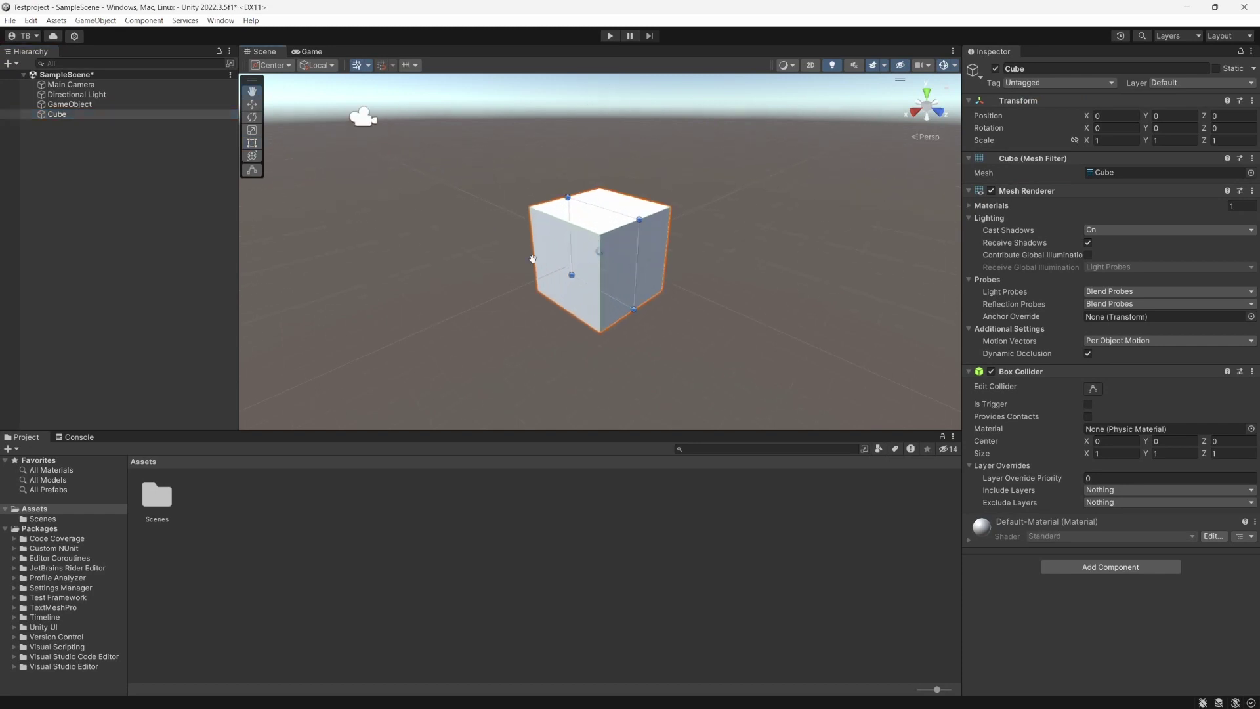
{"action": "left_click_drag", "start_coordinate": [533, 259], "coordinate": [588, 256]}
{"action": "left_click_drag", "start_coordinate": [691, 237], "coordinate": [754, 247], "text": "alt"}
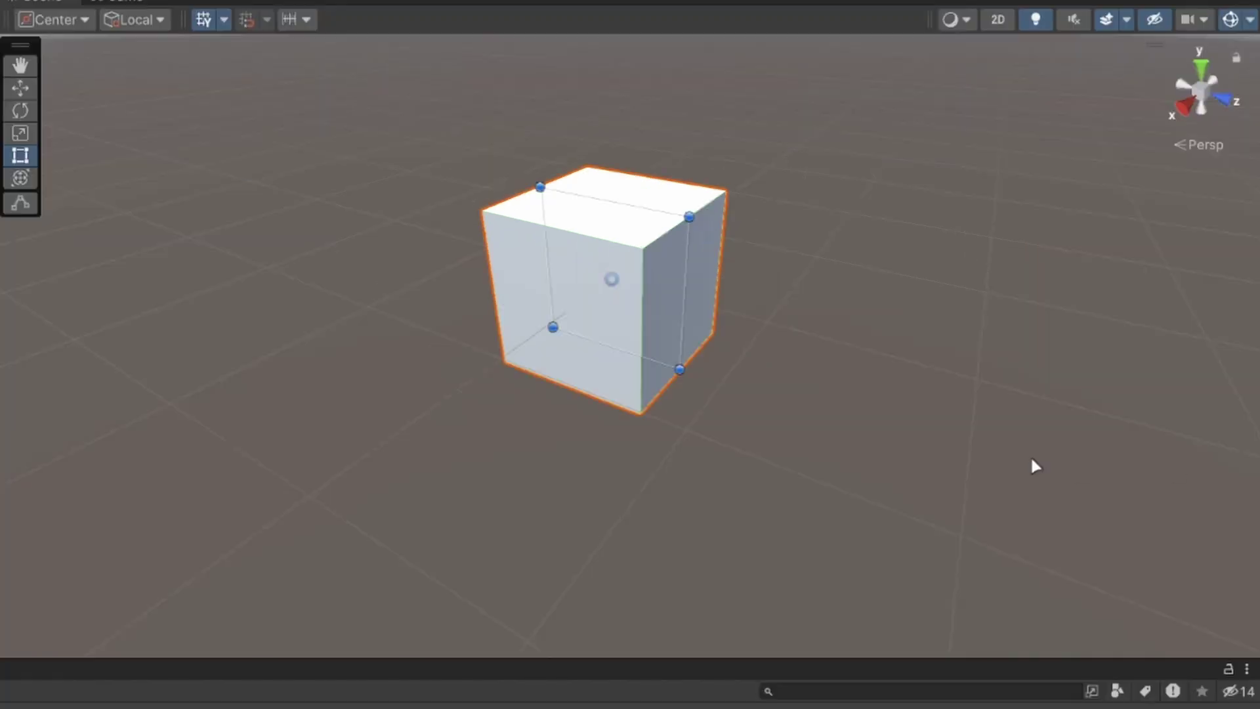
Step: Fly the Scene view camera around the cube using W, S, Q and E
{"action": "right_click_drag", "start_coordinate": [730, 299], "coordinate": [830, 273]}
{"action": "key", "text": "w"}
{"action": "key", "text": "s"}
{"action": "key", "text": "q"}
{"action": "key", "text": "e"}
{"action": "key", "text": "q"}
{"action": "key", "text": "e"}
{"action": "key", "text": "q"}
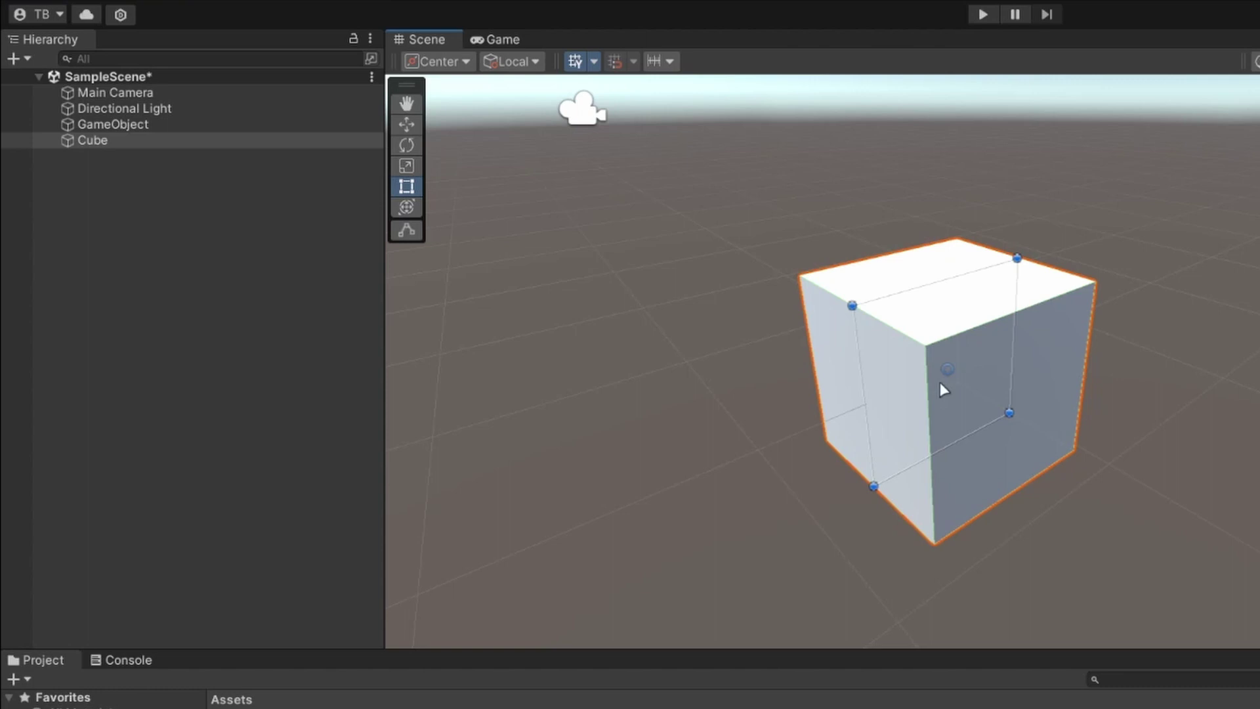
Step: Frame the Cube in the Scene view by double-clicking it and pressing F
{"action": "double_click", "coordinate": [106, 142]}
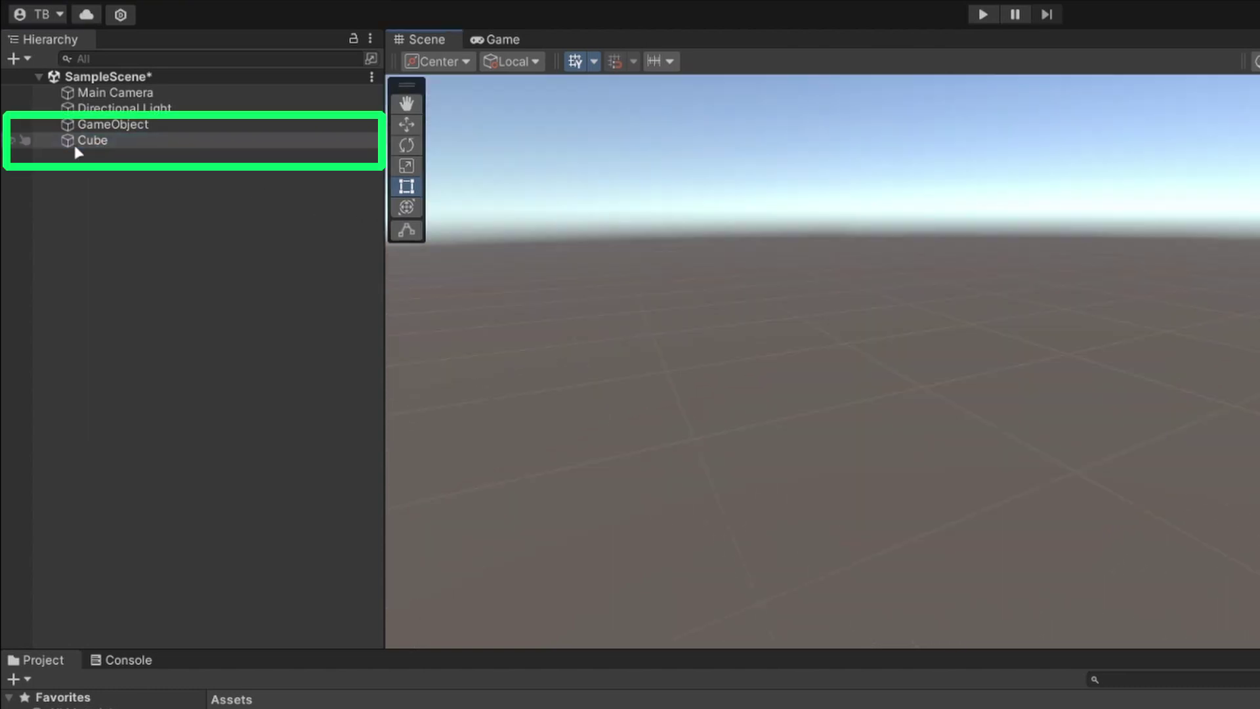
{"action": "left_click", "coordinate": [91, 145]}
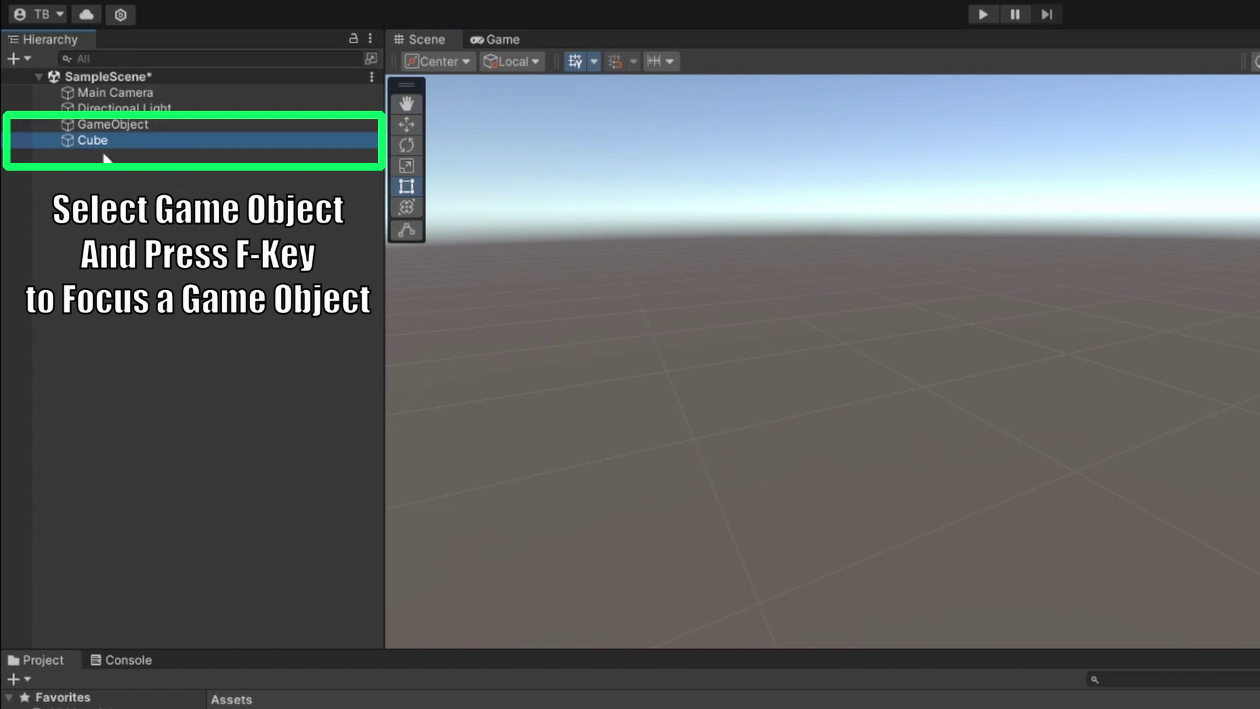
{"action": "key", "text": "f"}
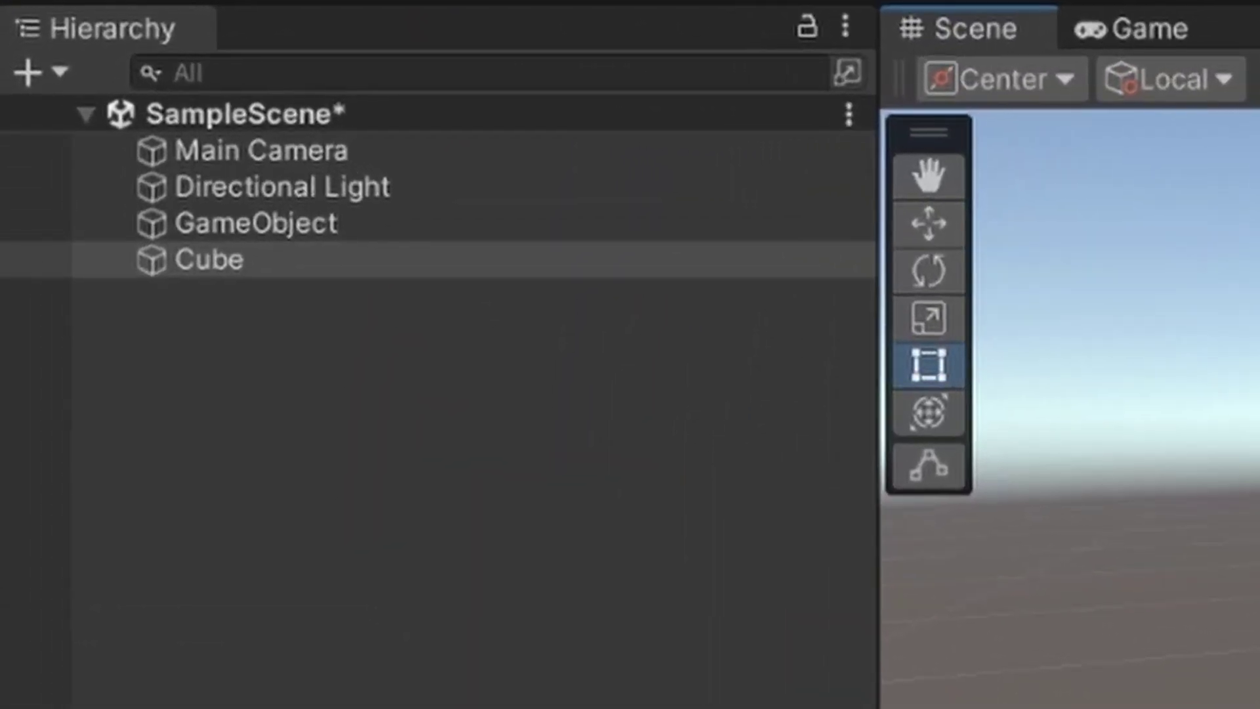
Step: Slide the cube along X and back, undoing an accidental tilt and stretch
{"action": "left_click", "coordinate": [197, 262]}
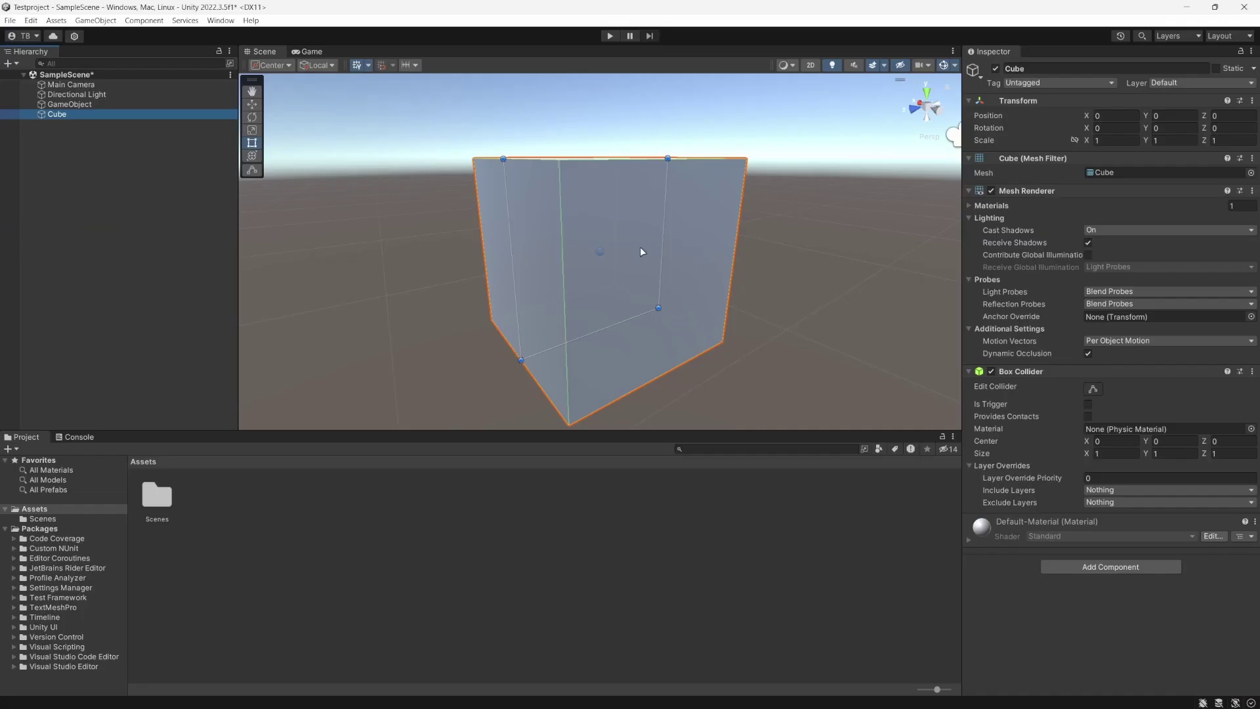
{"action": "left_click_drag", "start_coordinate": [640, 247], "coordinate": [961, 263], "text": "alt"}
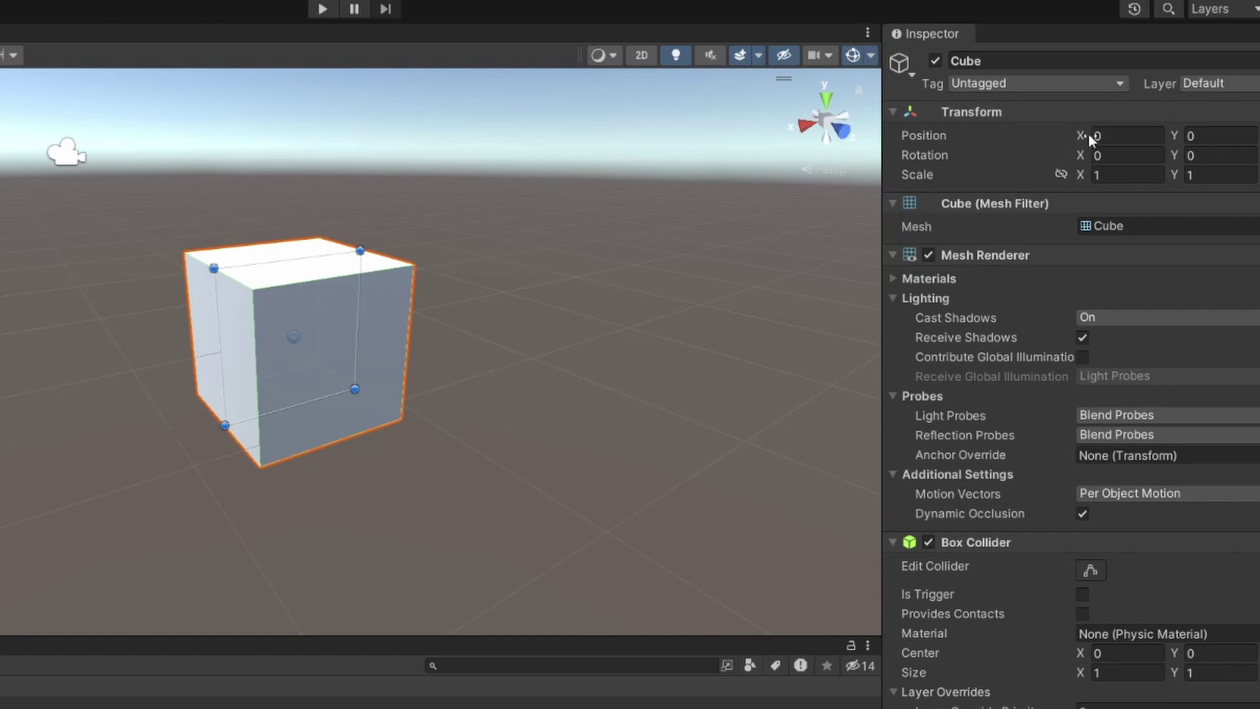
{"action": "left_click_drag", "start_coordinate": [1088, 133], "coordinate": [499, 160]}
{"action": "left_click_drag", "start_coordinate": [1079, 175], "coordinate": [1168, 178]}
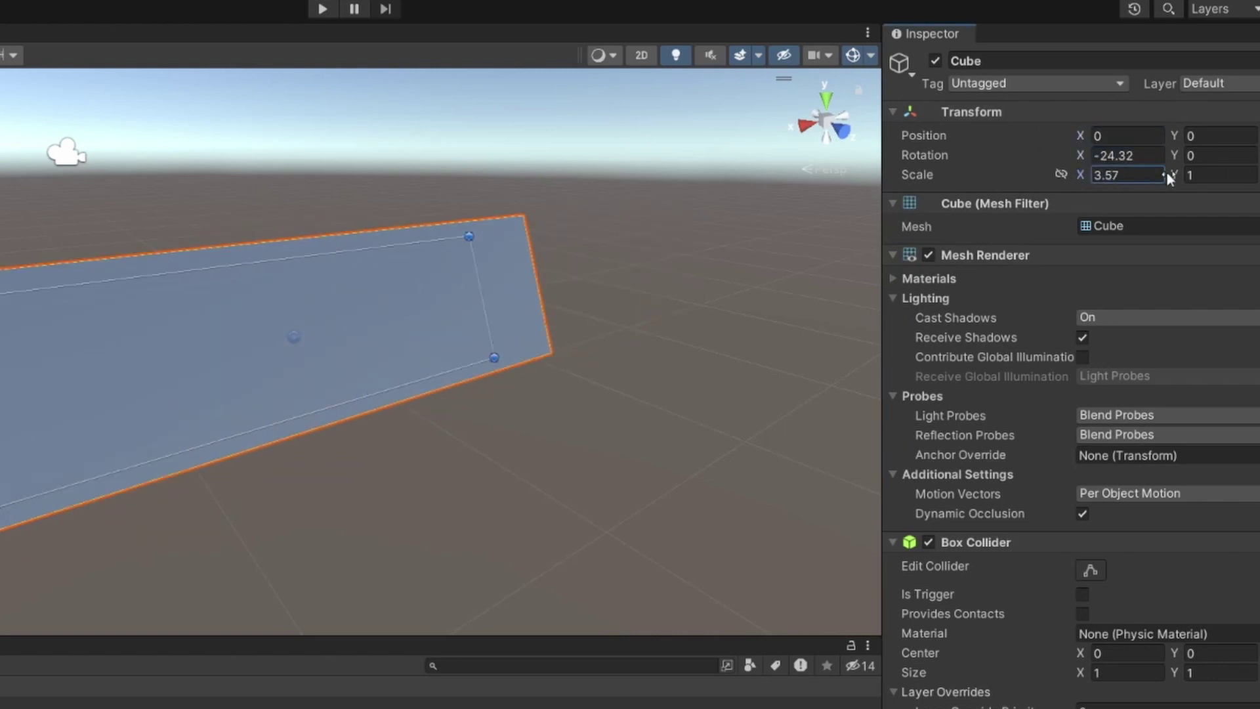
{"action": "key", "text": "ctrl+z"}
{"action": "key", "text": "ctrl+z"}
{"action": "key", "text": "shift+space"}
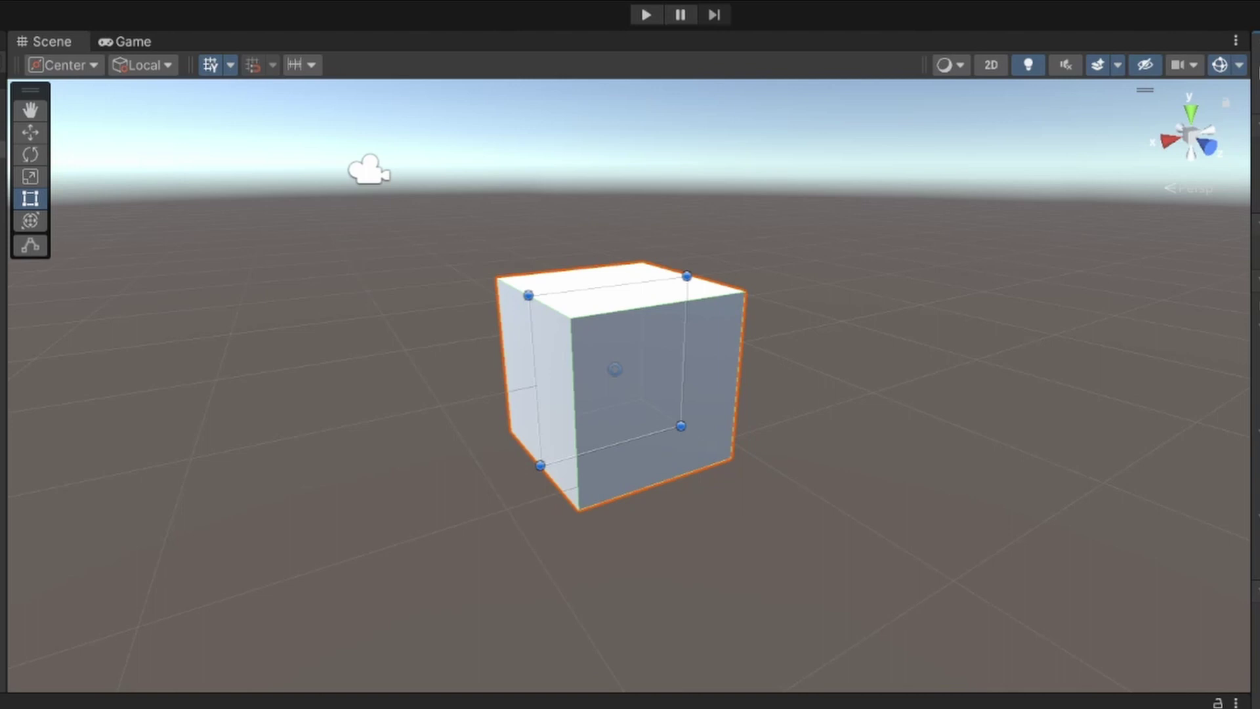
{"action": "key", "text": "shift+space"}
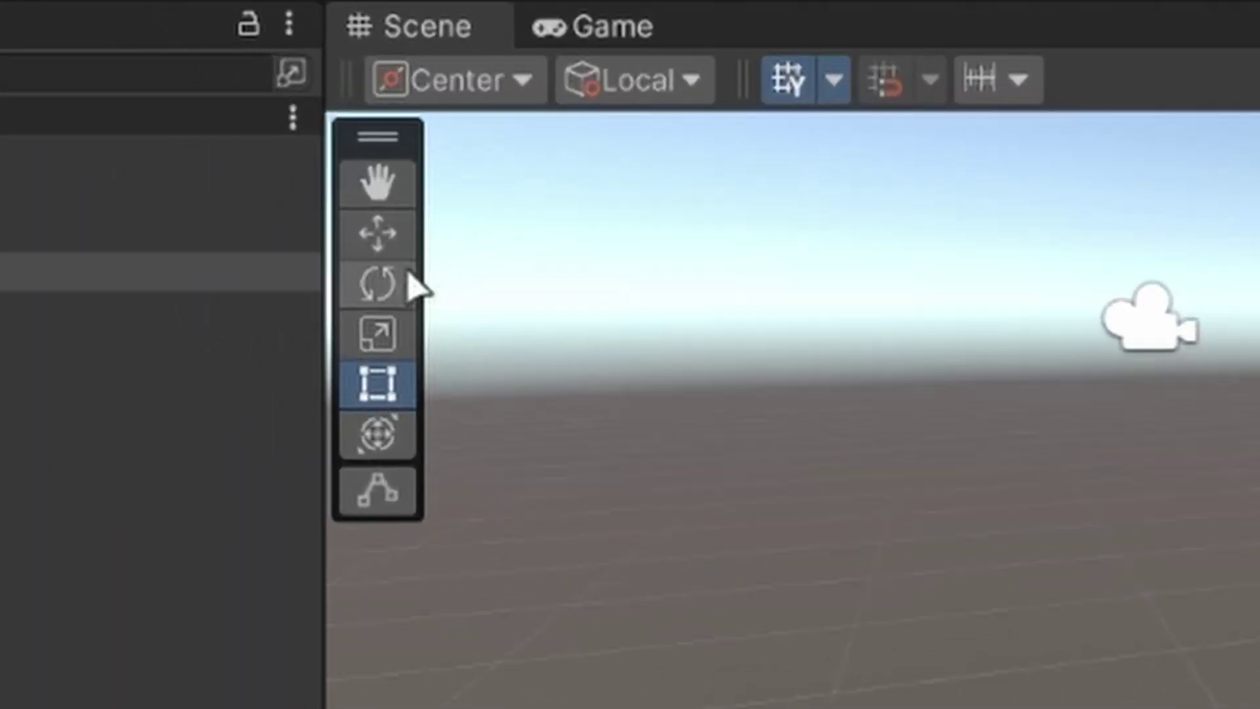
Step: Move the cube up, back down, to the right and slightly lower
{"action": "left_click", "coordinate": [473, 273]}
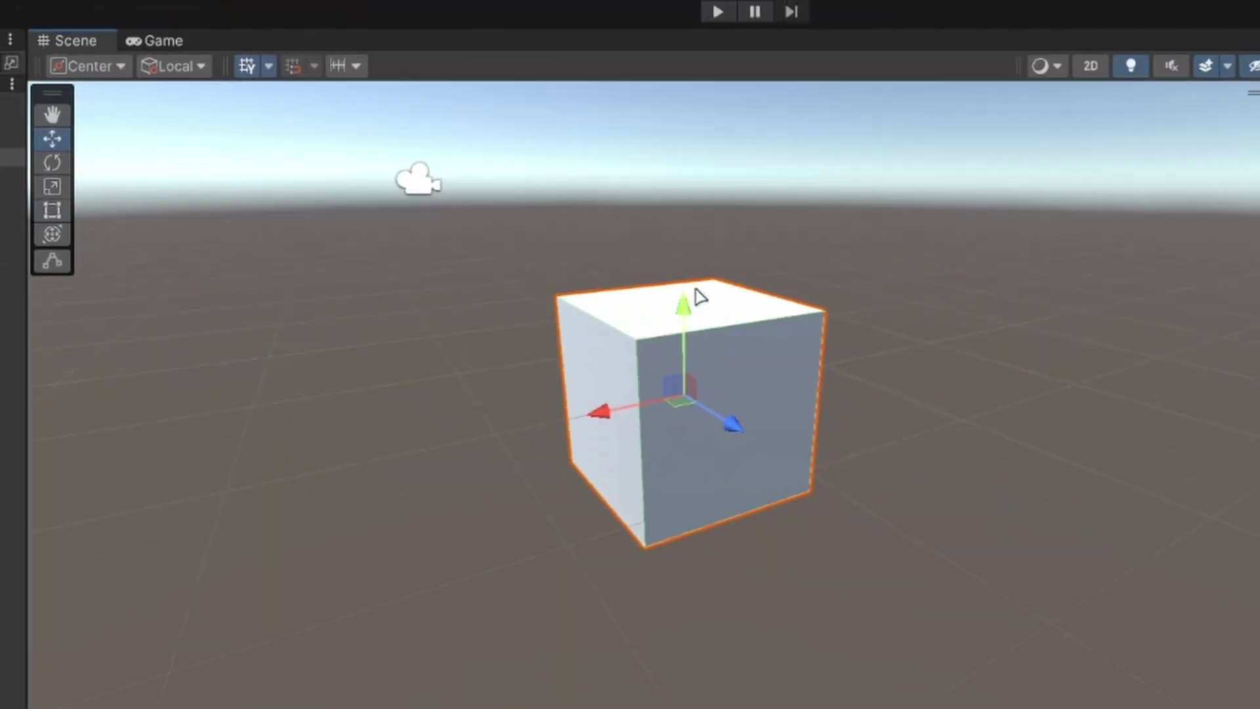
{"action": "left_click_drag", "start_coordinate": [689, 309], "coordinate": [717, 205]}
{"action": "left_click_drag", "start_coordinate": [644, 188], "coordinate": [636, 228]}
{"action": "left_click_drag", "start_coordinate": [557, 318], "coordinate": [640, 141]}
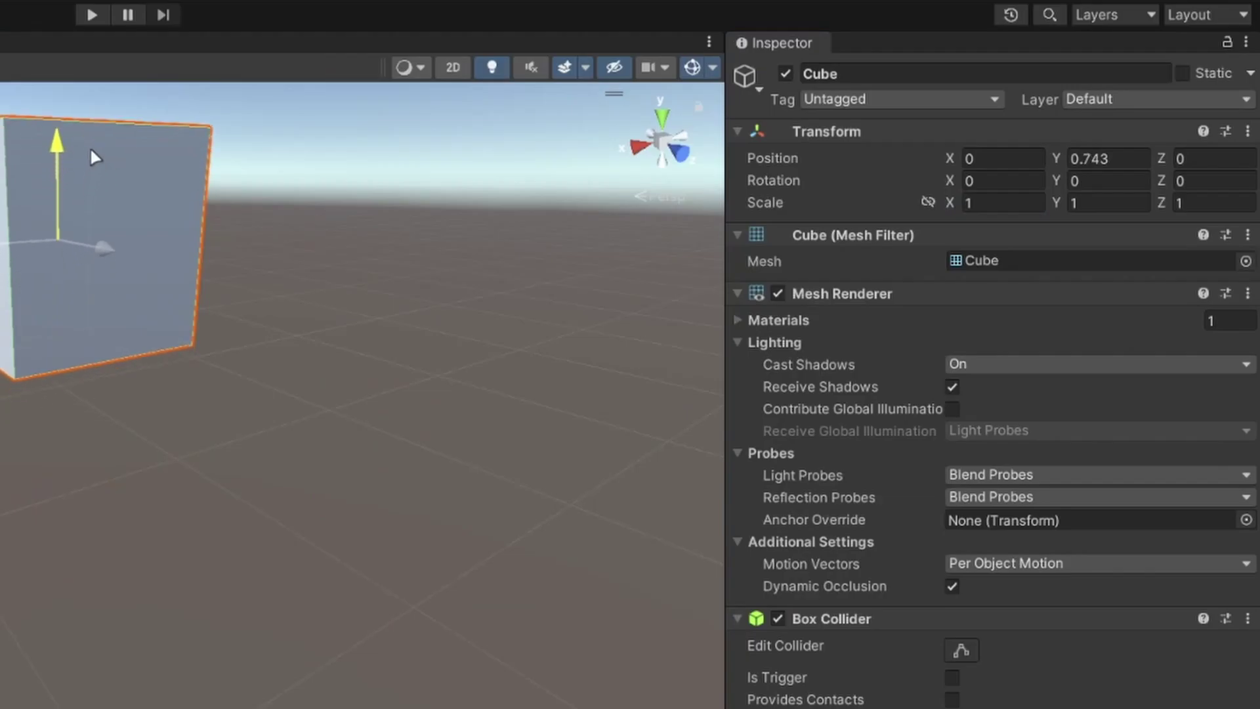
{"action": "left_click_drag", "start_coordinate": [92, 156], "coordinate": [14, 312]}
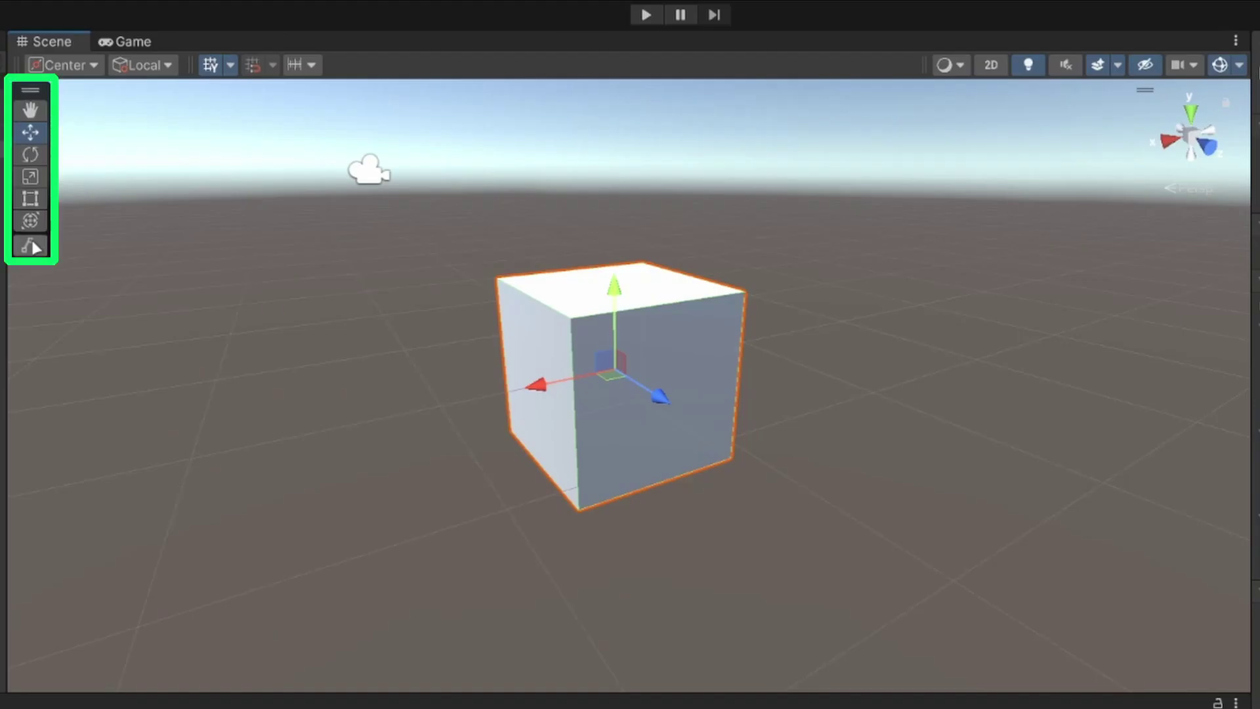
Step: Tilt the cube with the Rotate tool and stretch it taller along Y
{"action": "left_click", "coordinate": [30, 155]}
{"action": "left_click_drag", "start_coordinate": [640, 319], "coordinate": [643, 354]}
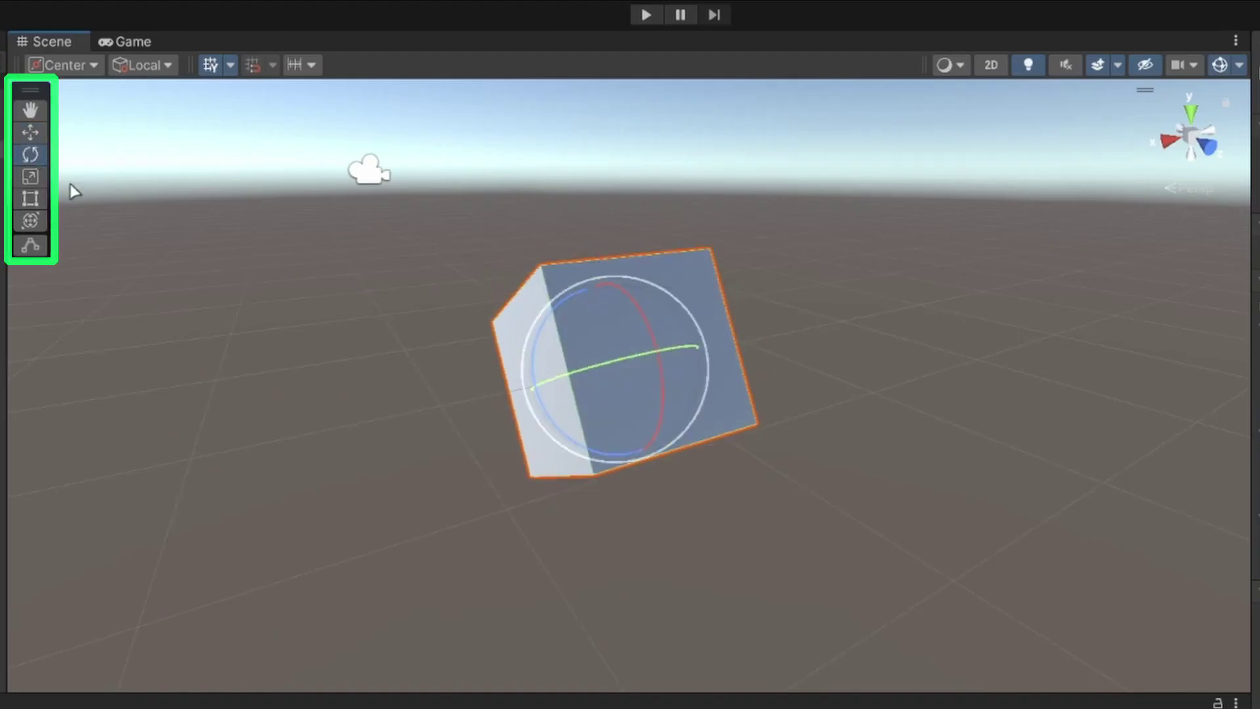
{"action": "left_click", "coordinate": [30, 177]}
{"action": "mouse_move", "coordinate": [594, 286]}
{"action": "left_mouse_down"}
{"action": "mouse_move", "coordinate": [575, 250]}
{"action": "mouse_move", "coordinate": [605, 343]}
{"action": "mouse_move", "coordinate": [599, 299]}
{"action": "left_mouse_up"}
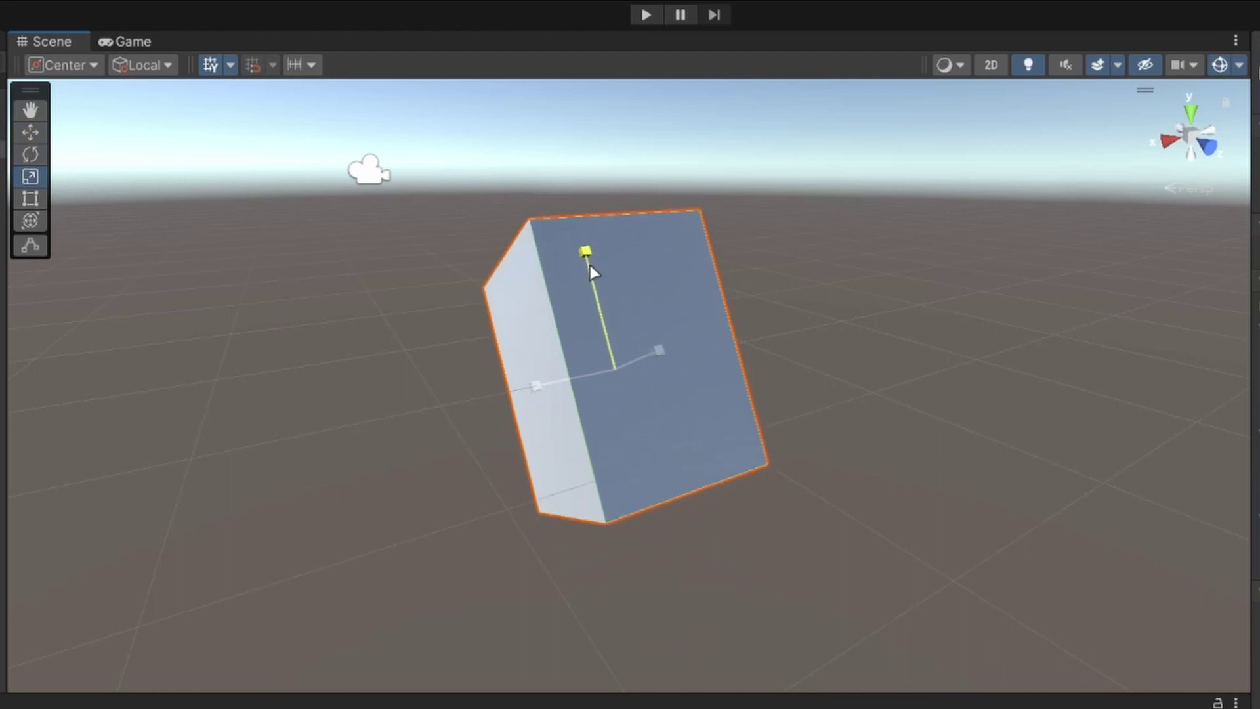
Step: Undo the cube's rotation and scaling, then select the Main Camera
{"action": "key", "text": "ctrl+z"}
{"action": "key", "text": "ctrl+z"}
{"action": "key", "text": "ctrl+z"}
{"action": "key", "text": "ctrl+z"}
{"action": "key", "text": "ctrl+z"}
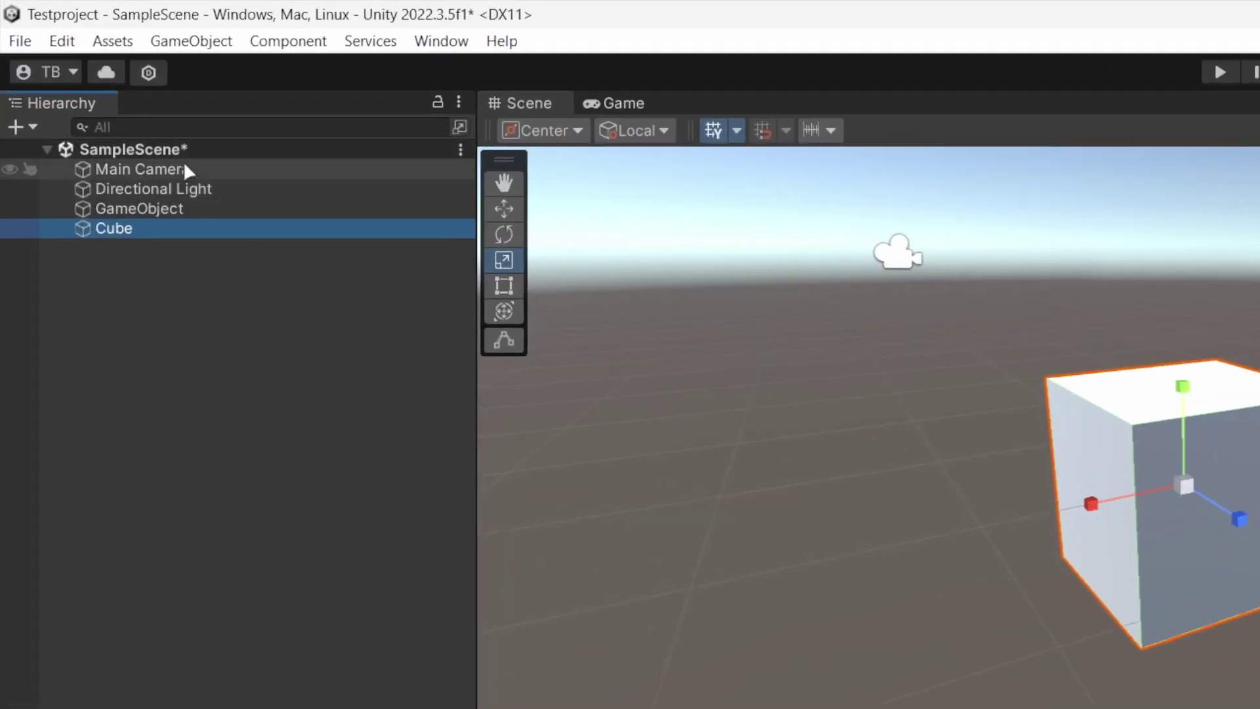
{"action": "left_click", "coordinate": [159, 168]}
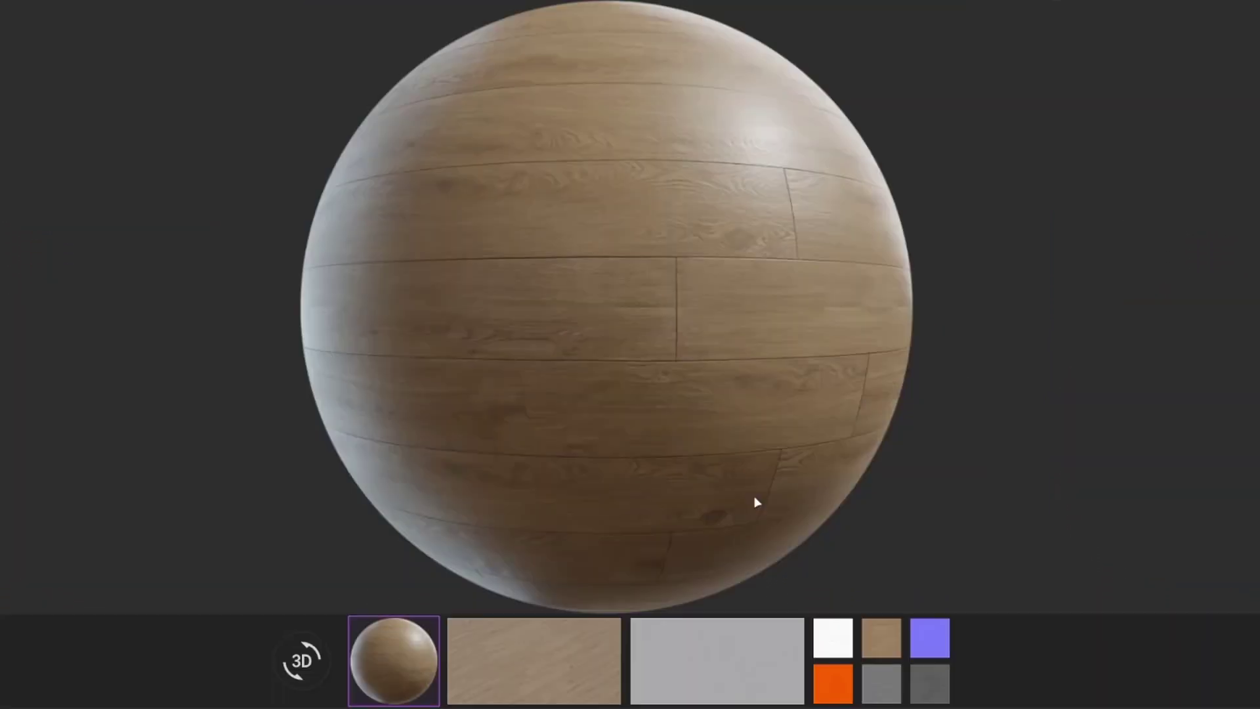
Step: View the flat wood texture map of the floor material
{"action": "left_click", "coordinate": [549, 682]}
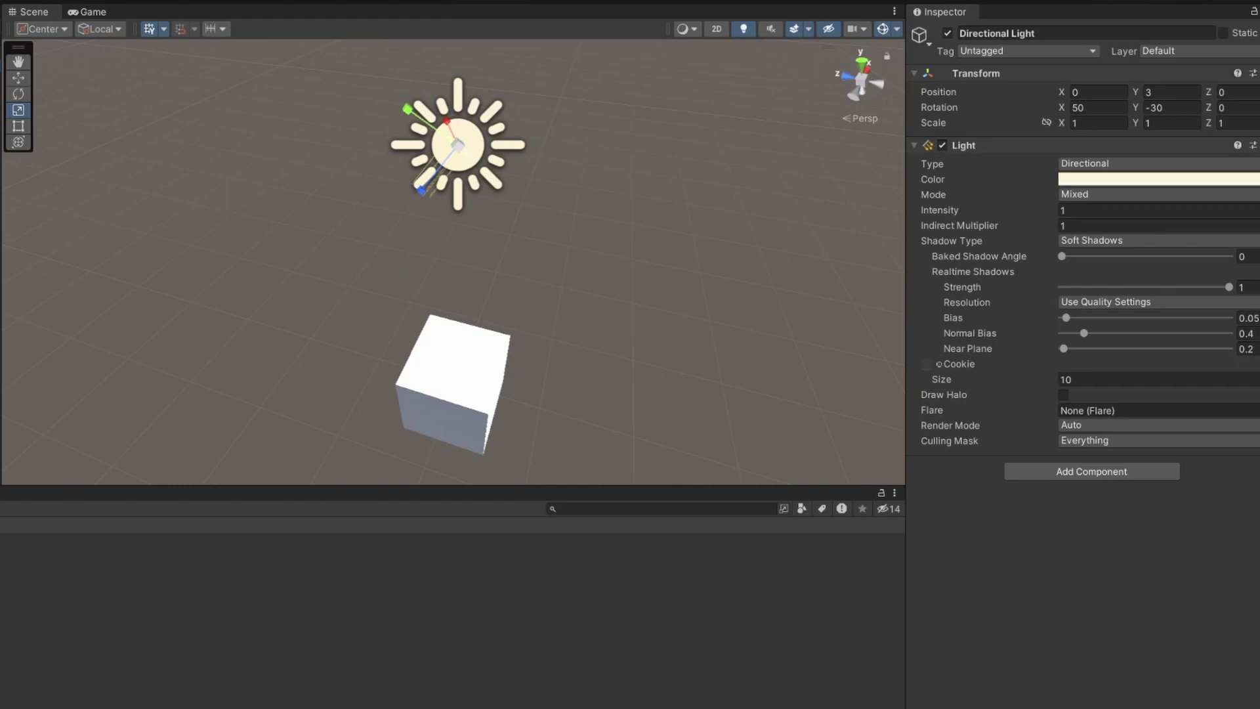
Step: Set the Directional Light's colour to blue and check it in the Game view
{"action": "left_click", "coordinate": [1233, 181]}
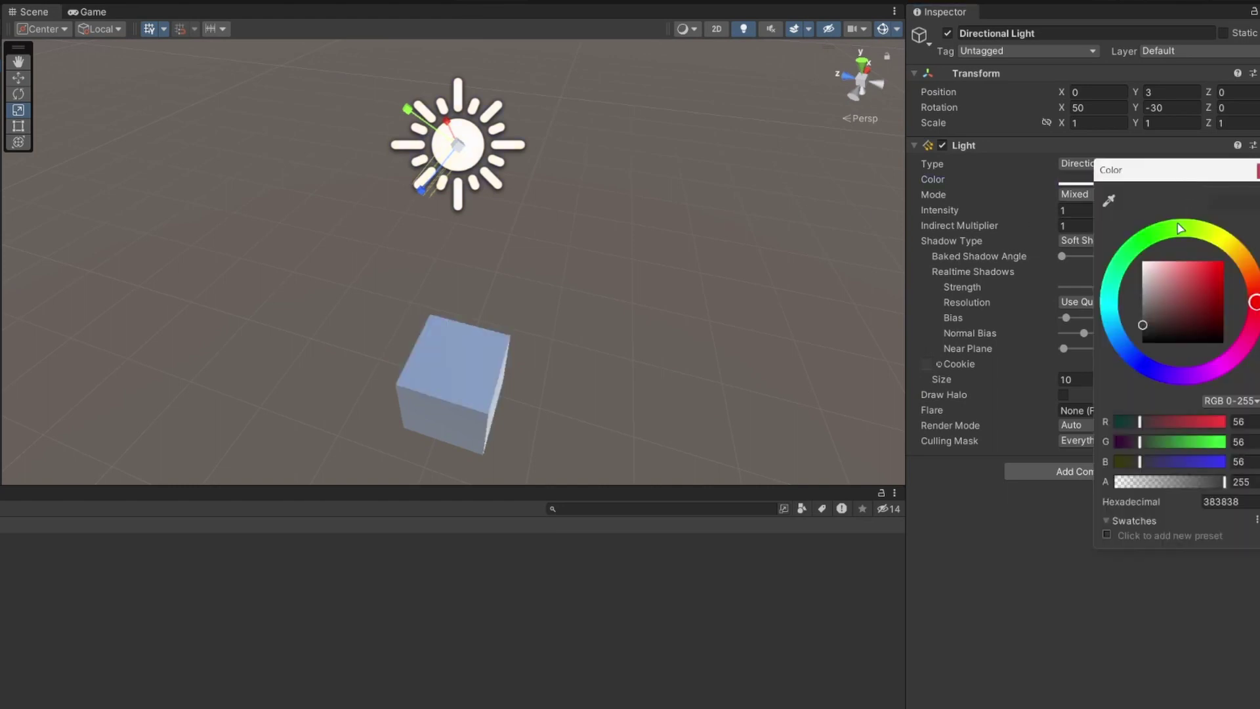
{"action": "mouse_move", "coordinate": [1182, 282]}
{"action": "left_mouse_down"}
{"action": "mouse_move", "coordinate": [1221, 264]}
{"action": "mouse_move", "coordinate": [1156, 264]}
{"action": "mouse_move", "coordinate": [1200, 260]}
{"action": "mouse_move", "coordinate": [1211, 308]}
{"action": "mouse_move", "coordinate": [1222, 278]}
{"action": "mouse_move", "coordinate": [1109, 302]}
{"action": "mouse_move", "coordinate": [1231, 274]}
{"action": "left_mouse_up"}
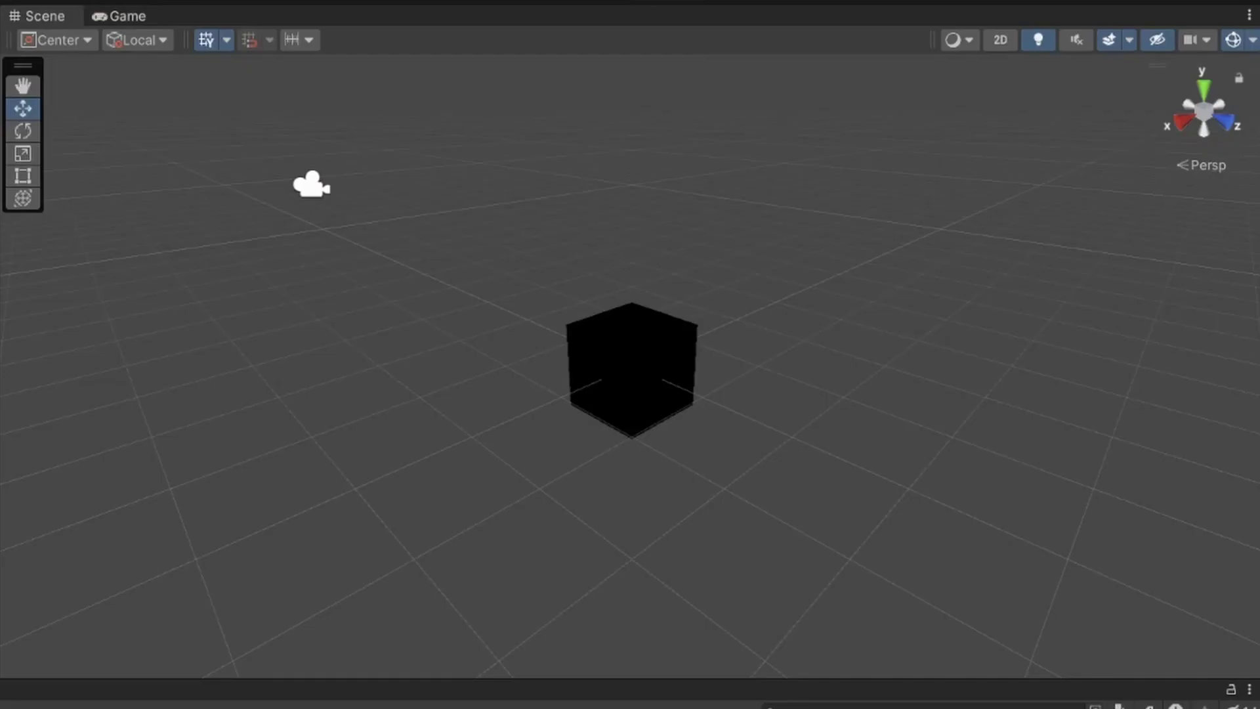
{"action": "key", "text": "ctrl+2"}
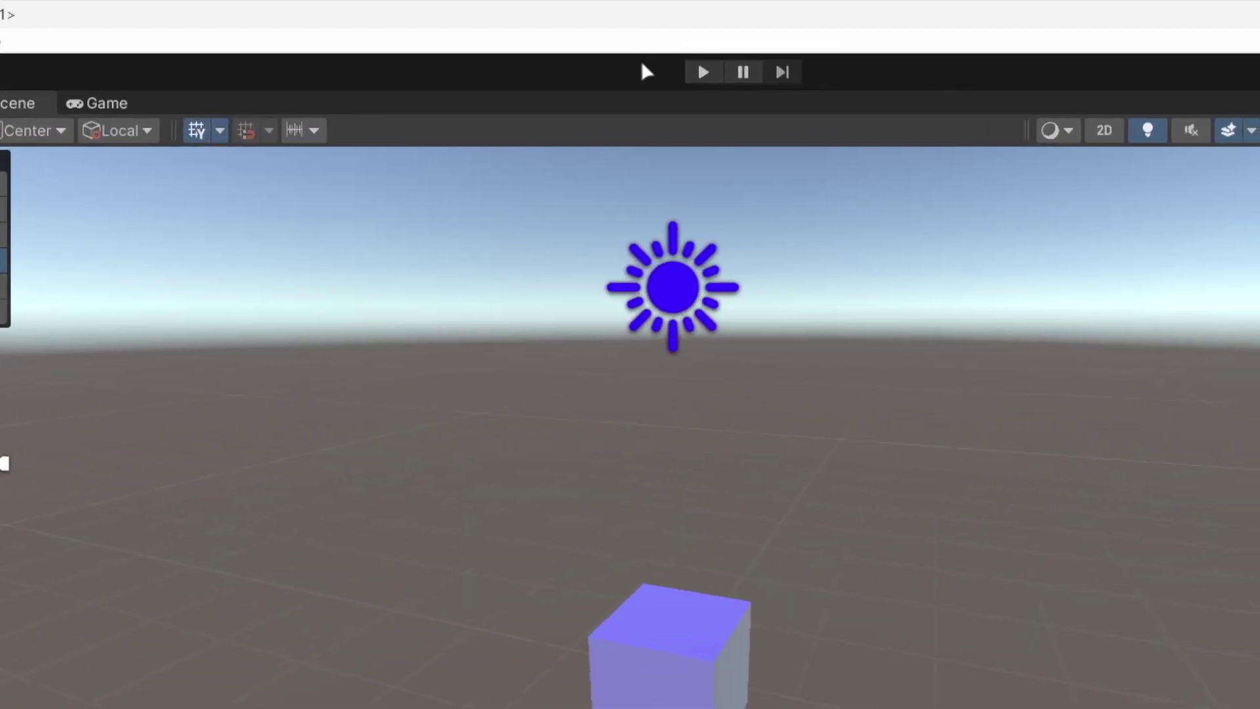
Step: Enter play mode, widen the Cube's Scale X, then exit so it reverts
{"action": "left_click", "coordinate": [714, 77]}
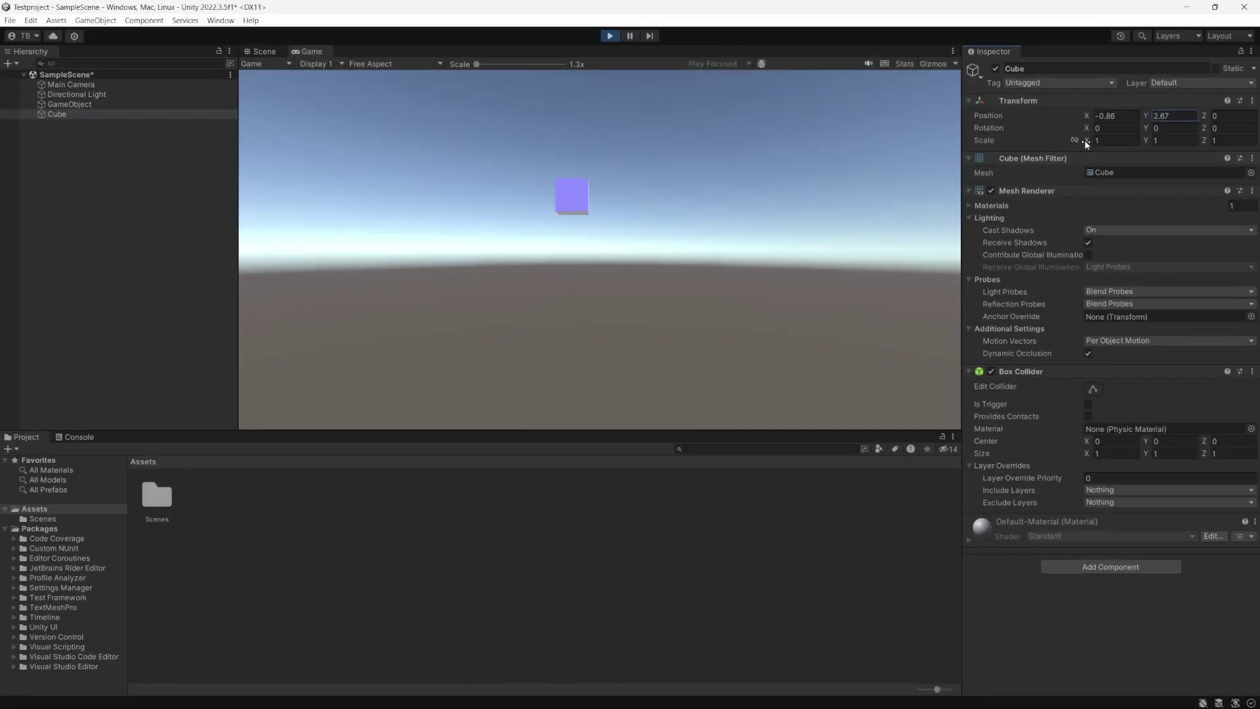
{"action": "left_click_drag", "start_coordinate": [1087, 140], "coordinate": [1154, 125]}
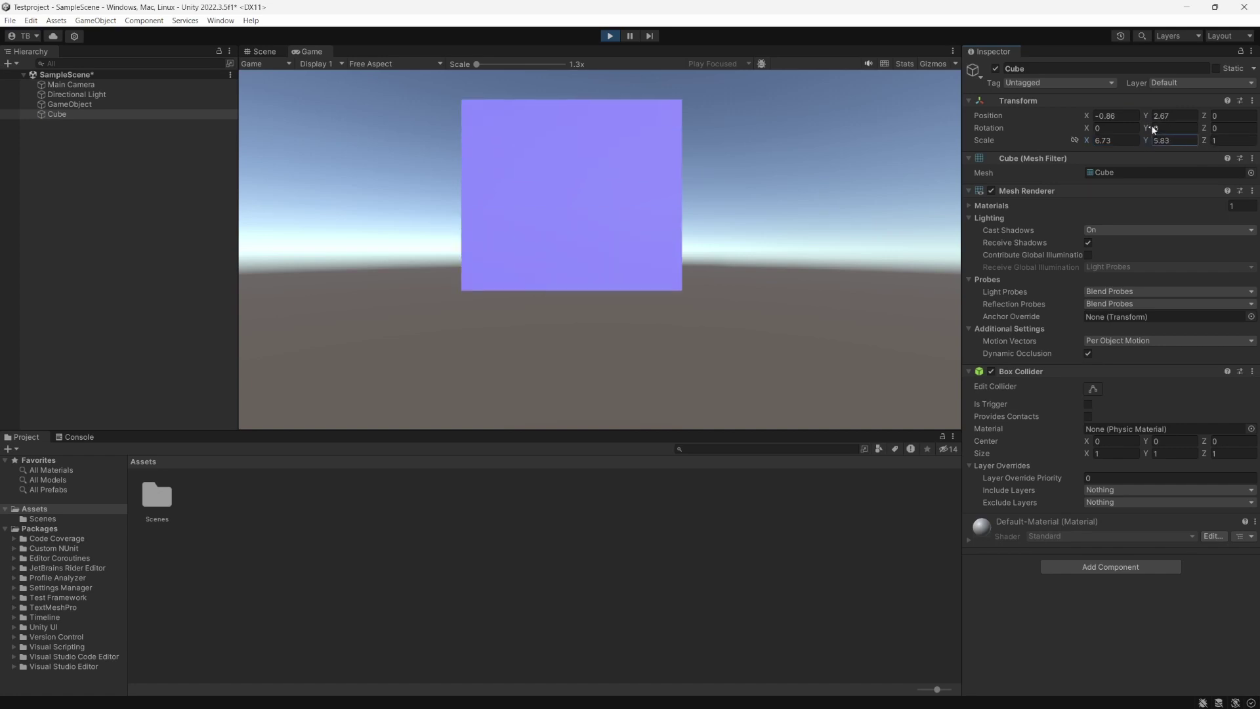
{"action": "left_click", "coordinate": [610, 36]}
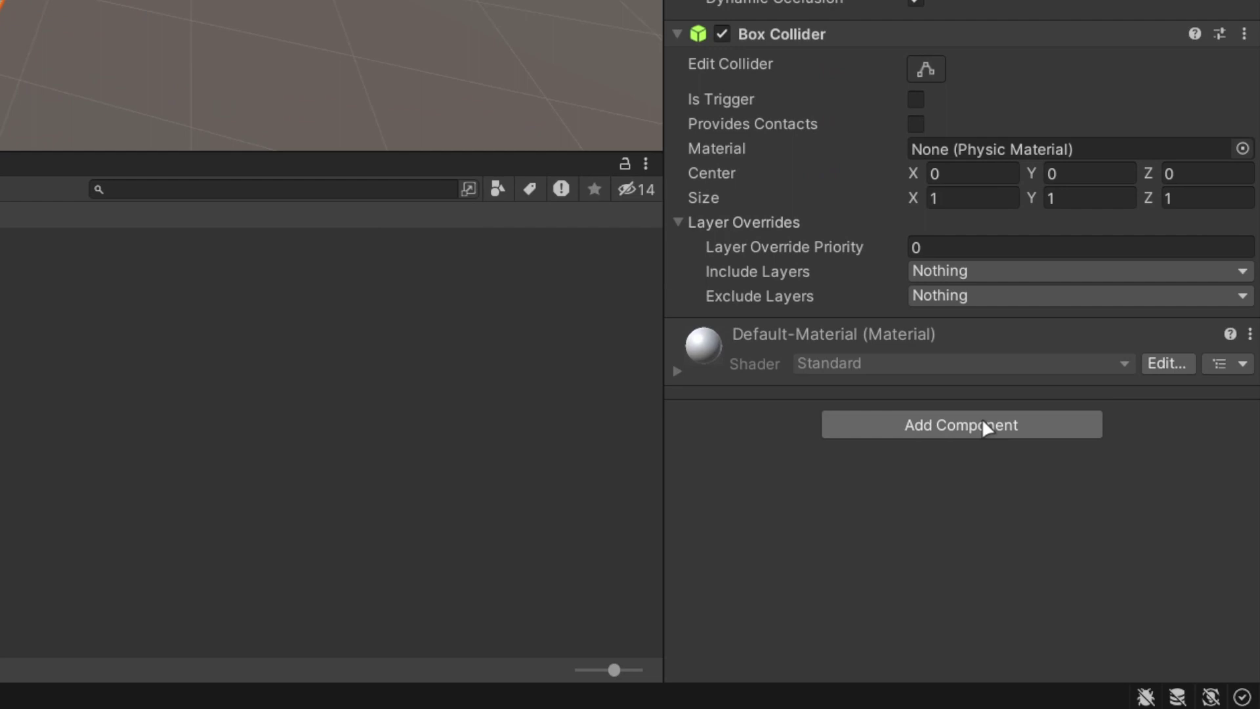
Step: Add a Rigidbody component to the Cube and run the game to test gravity
{"action": "left_click", "coordinate": [984, 423]}
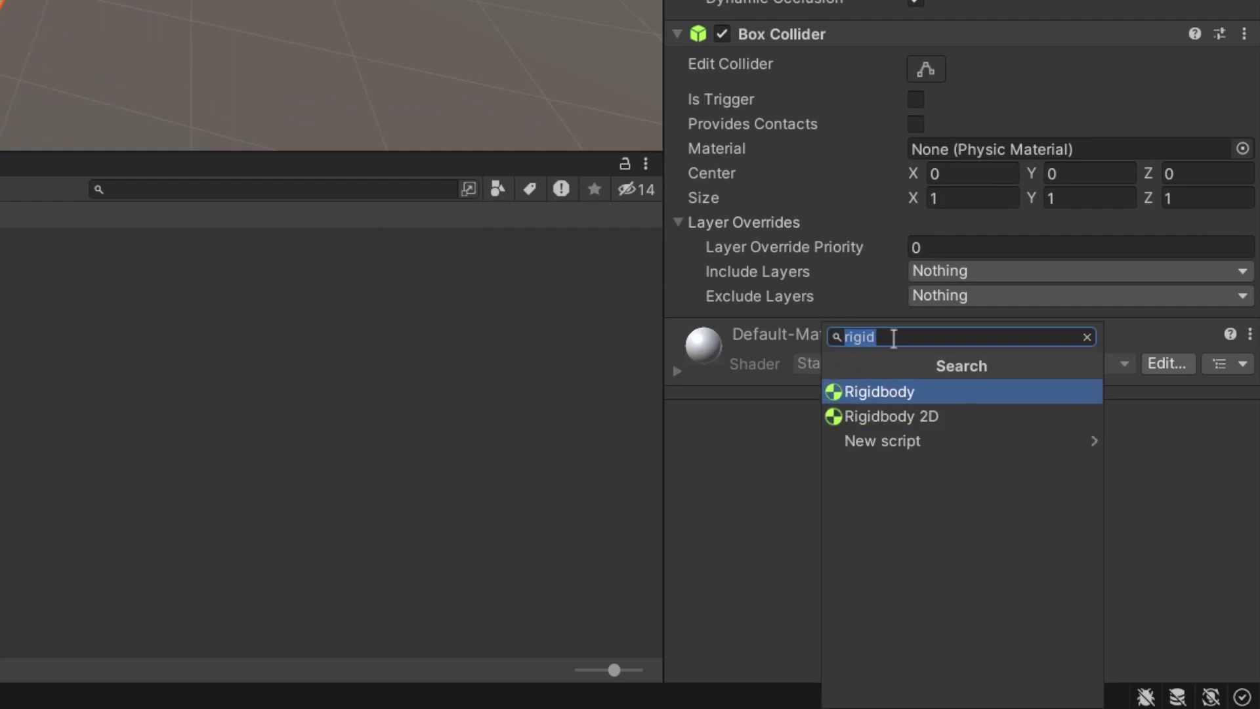
{"action": "left_click", "coordinate": [907, 387]}
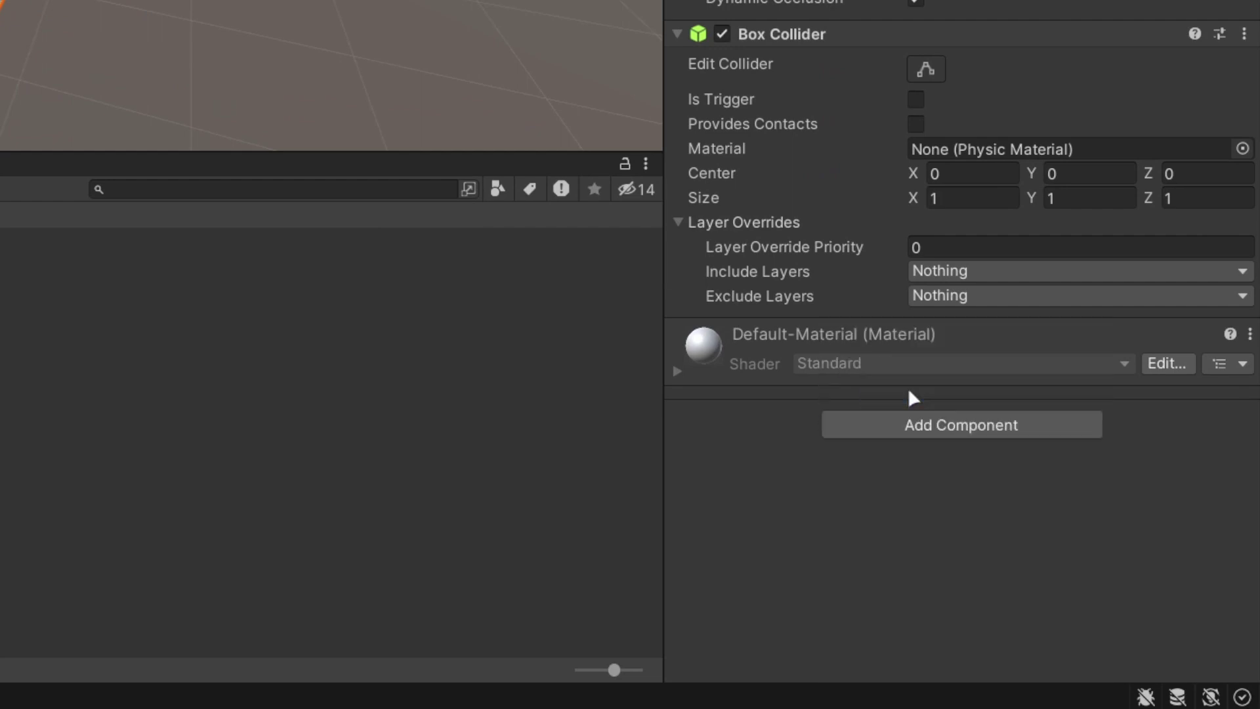
{"action": "left_click", "coordinate": [786, 360]}
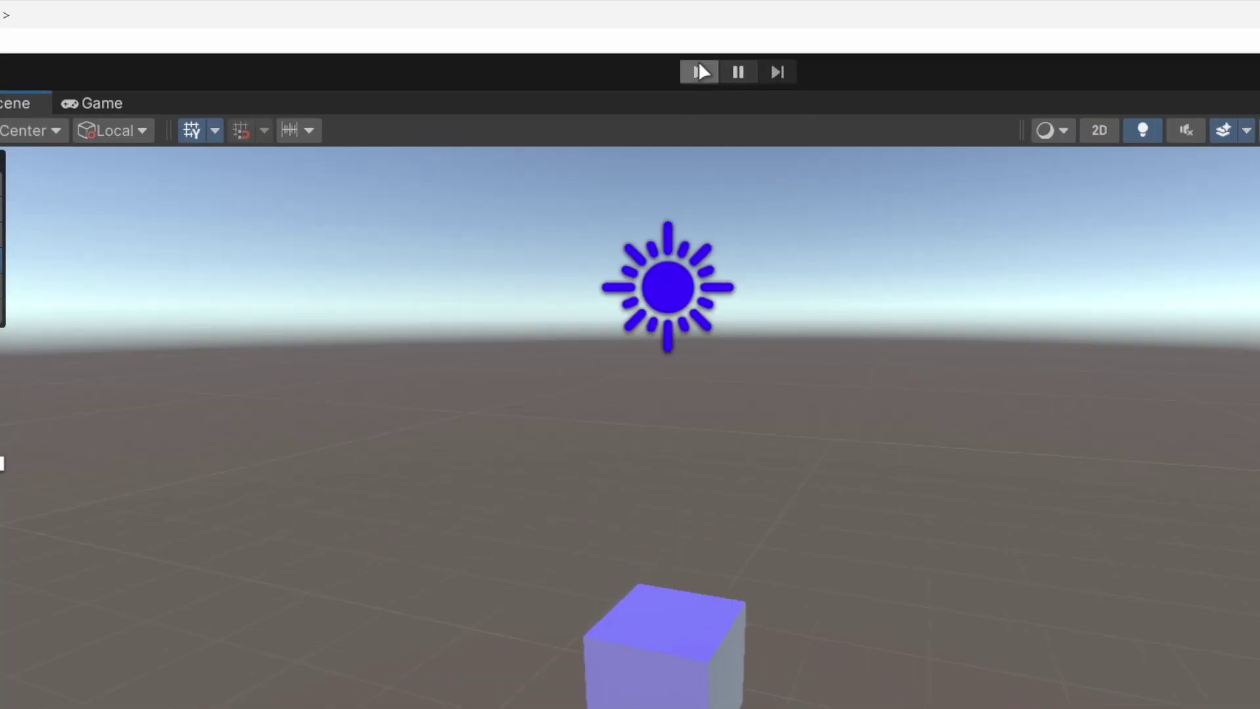
{"action": "left_click", "coordinate": [606, 52]}
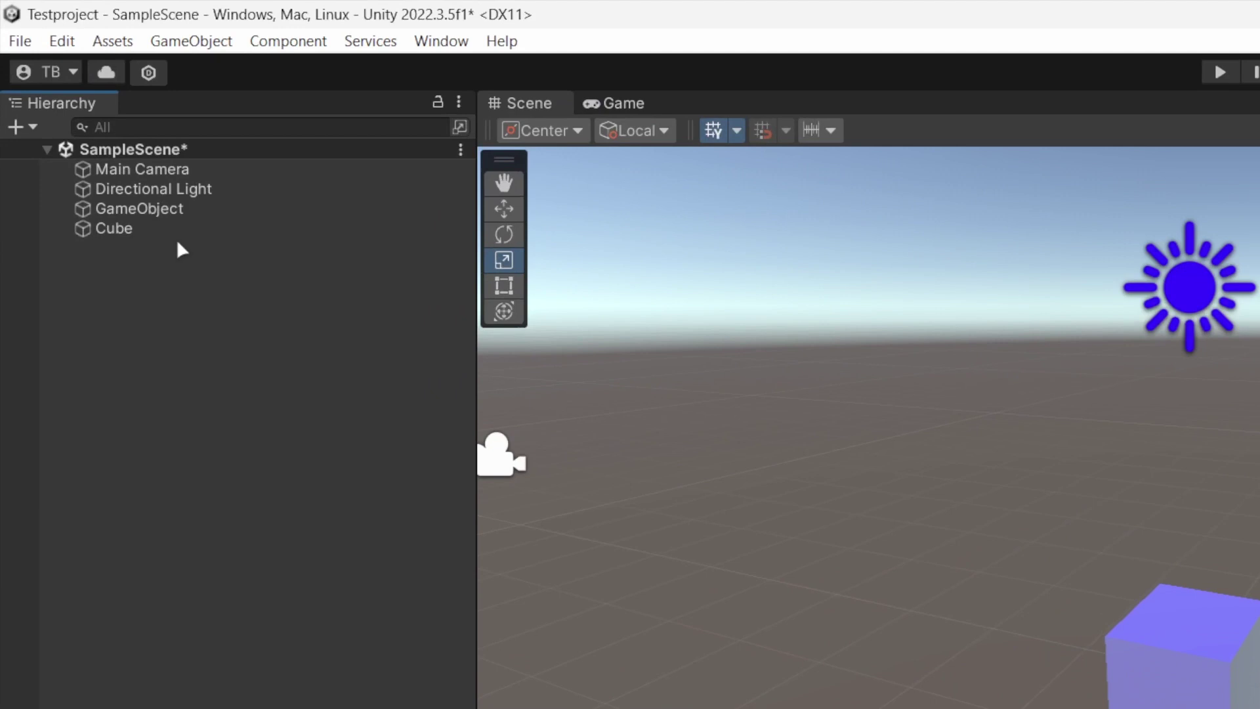
Step: Drag the Cube from the Hierarchy into Assets to create a Cube prefab
{"action": "left_click_drag", "start_coordinate": [123, 227], "coordinate": [542, 708]}
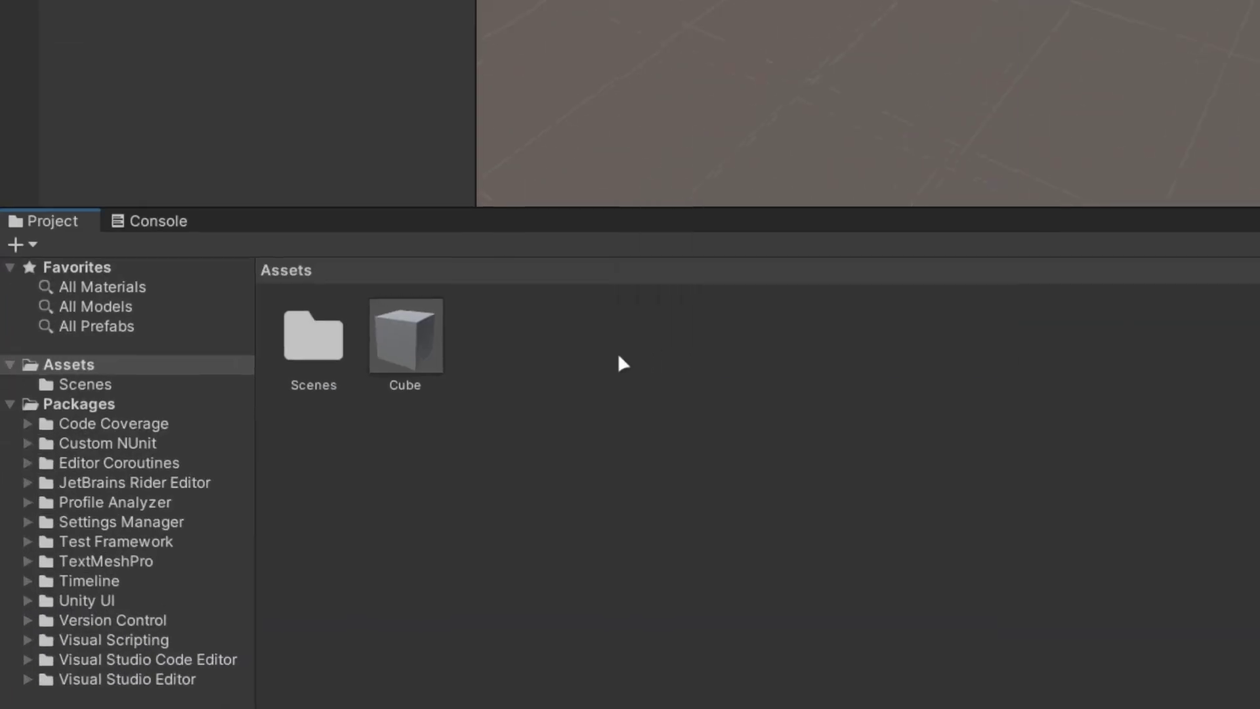
Step: Add a C# script named 'NewScript' to Assets and attach it to the Cube as a component
{"action": "right_click", "coordinate": [316, 511]}
{"action": "mouse_move", "coordinate": [443, 178]}
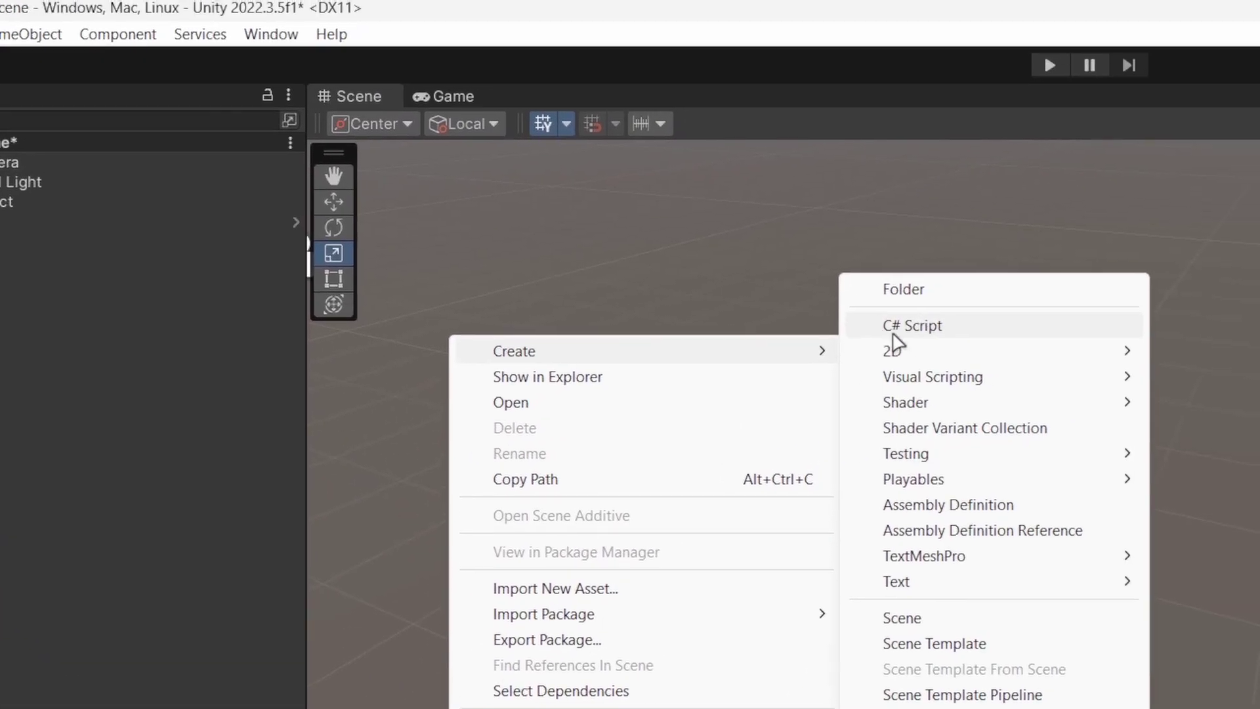
{"action": "left_click", "coordinate": [991, 307]}
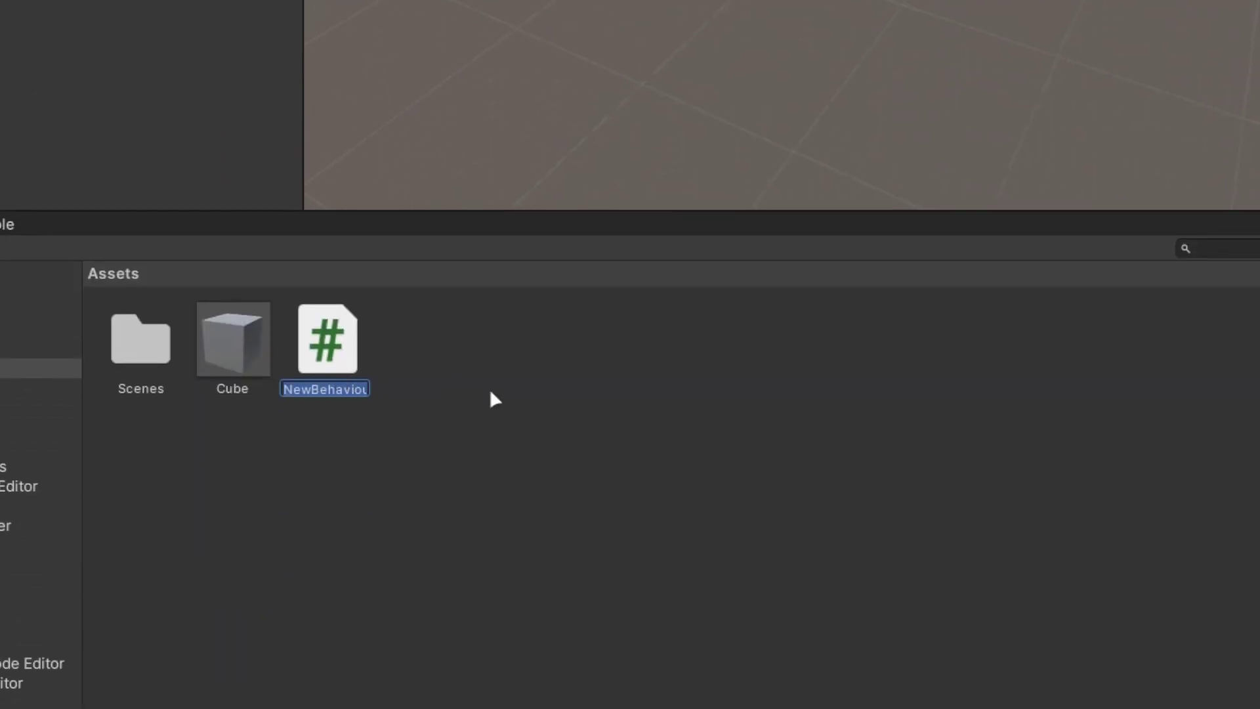
{"action": "type", "text": "NewScript"}
{"action": "key", "text": "Return"}
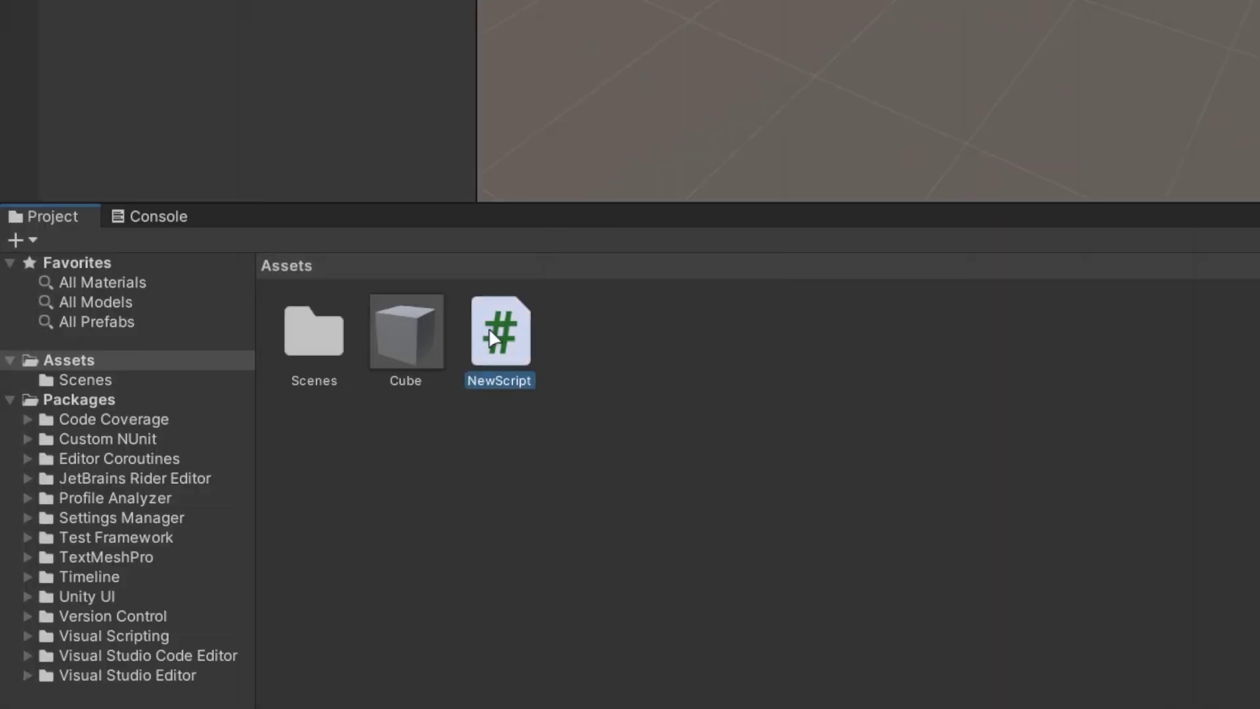
{"action": "left_click_drag", "start_coordinate": [367, 328], "coordinate": [1259, 117]}
{"action": "left_click_drag", "start_coordinate": [1170, 276], "coordinate": [943, 326]}
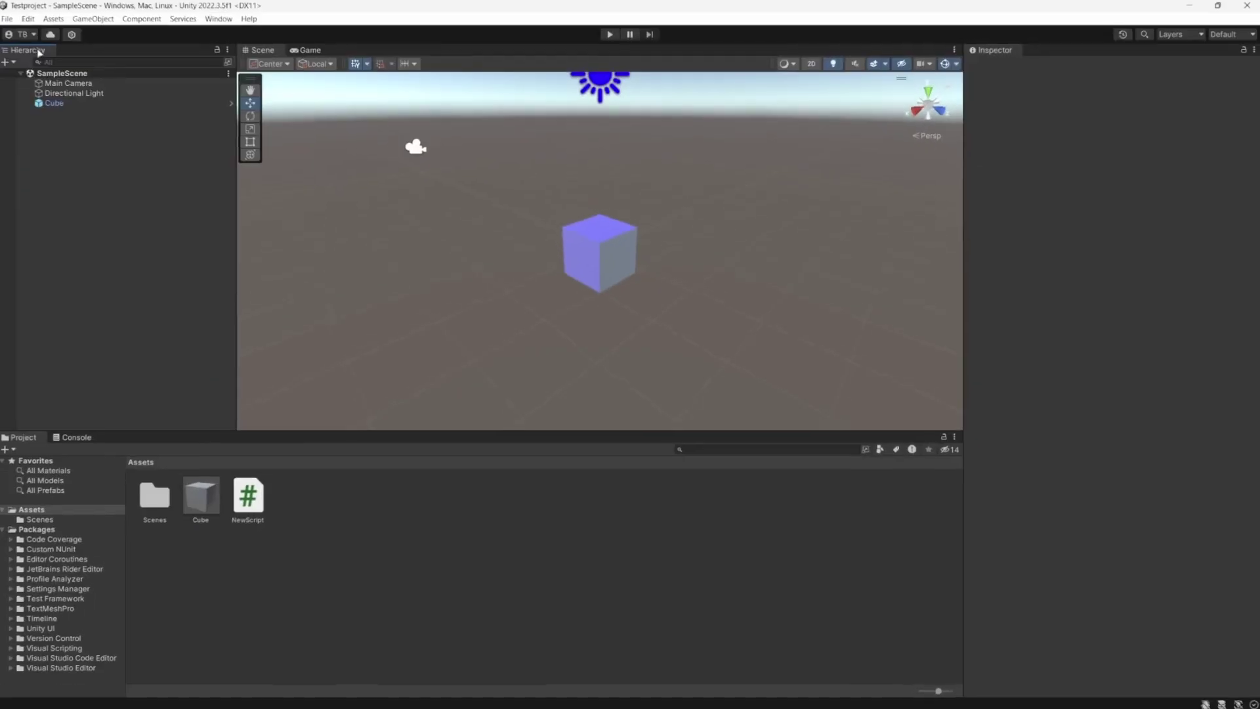
Step: From Build Settings, build and run the Windows game into a new Desktop\Unity\MyFirstGame folder
{"action": "left_click", "coordinate": [6, 18]}
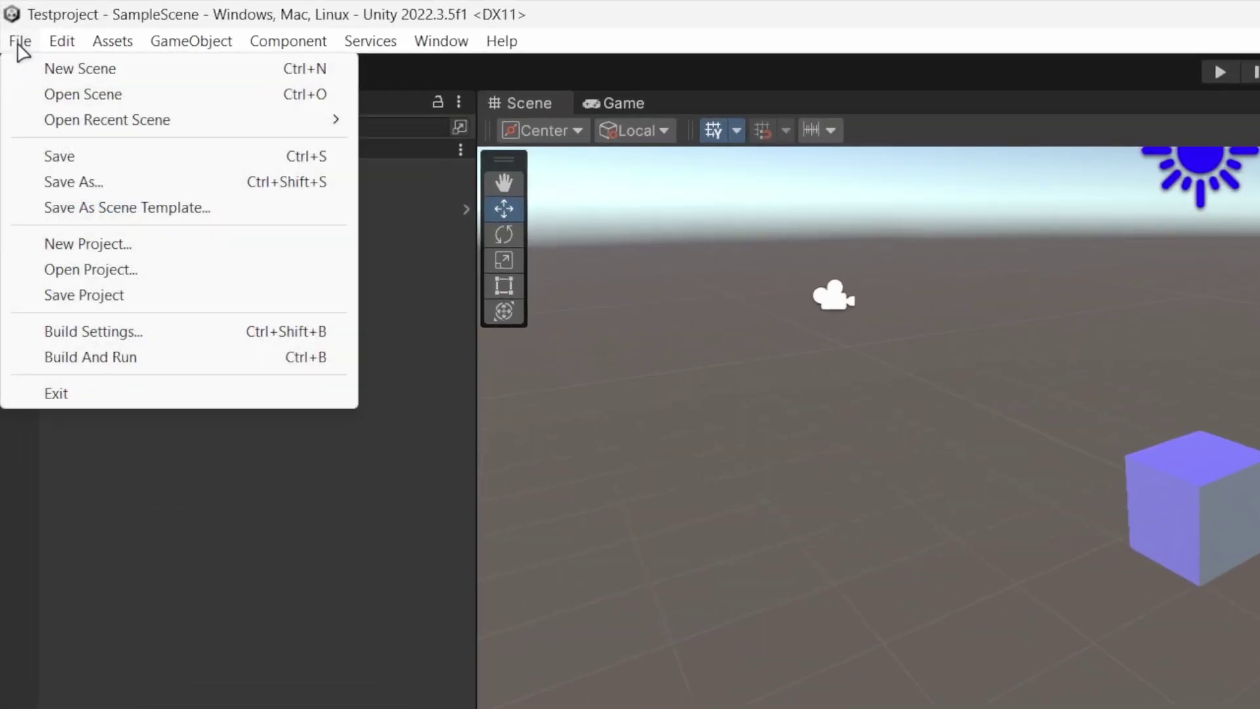
{"action": "left_click", "coordinate": [120, 334]}
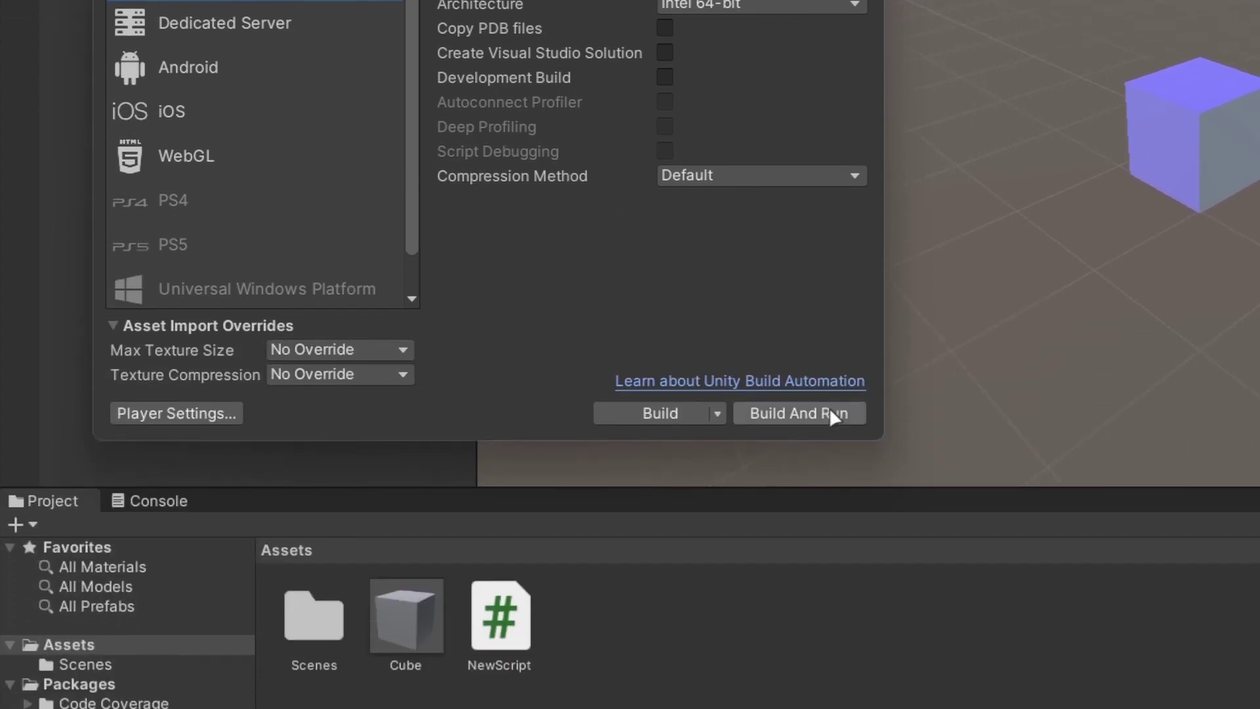
{"action": "left_click", "coordinate": [848, 388]}
{"action": "type", "text": "MyFirstGame"}
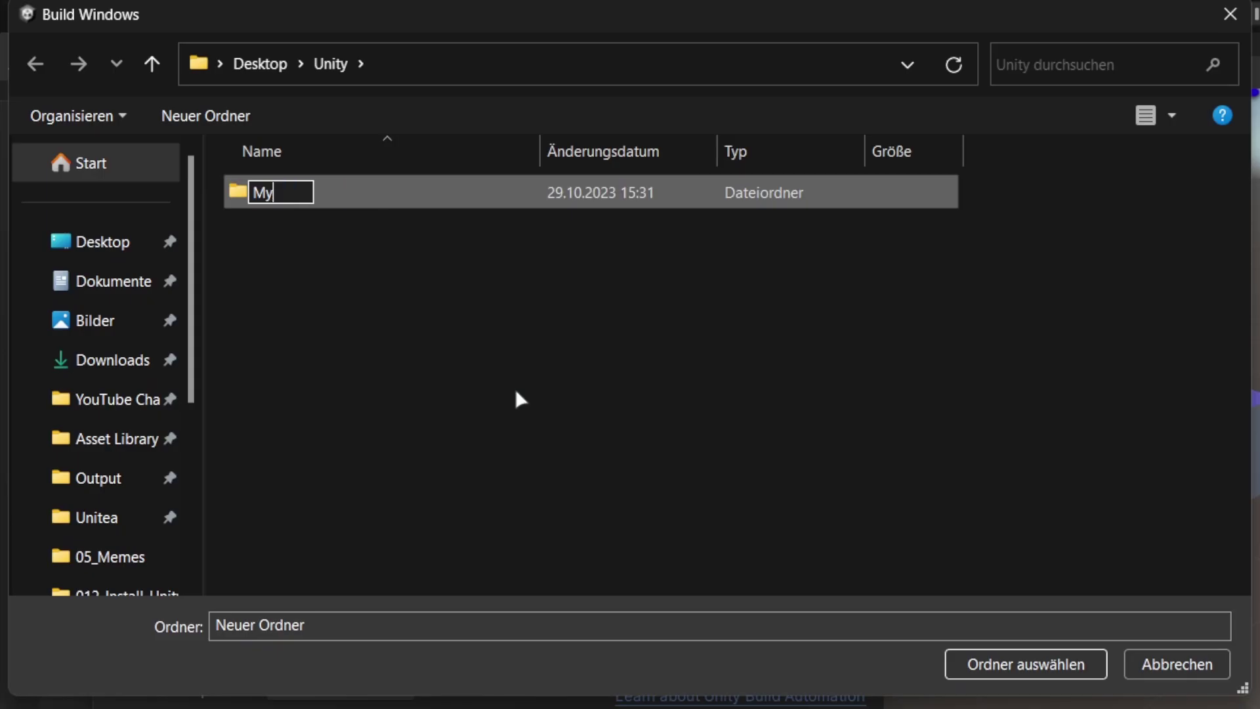
{"action": "left_click", "coordinate": [412, 197]}
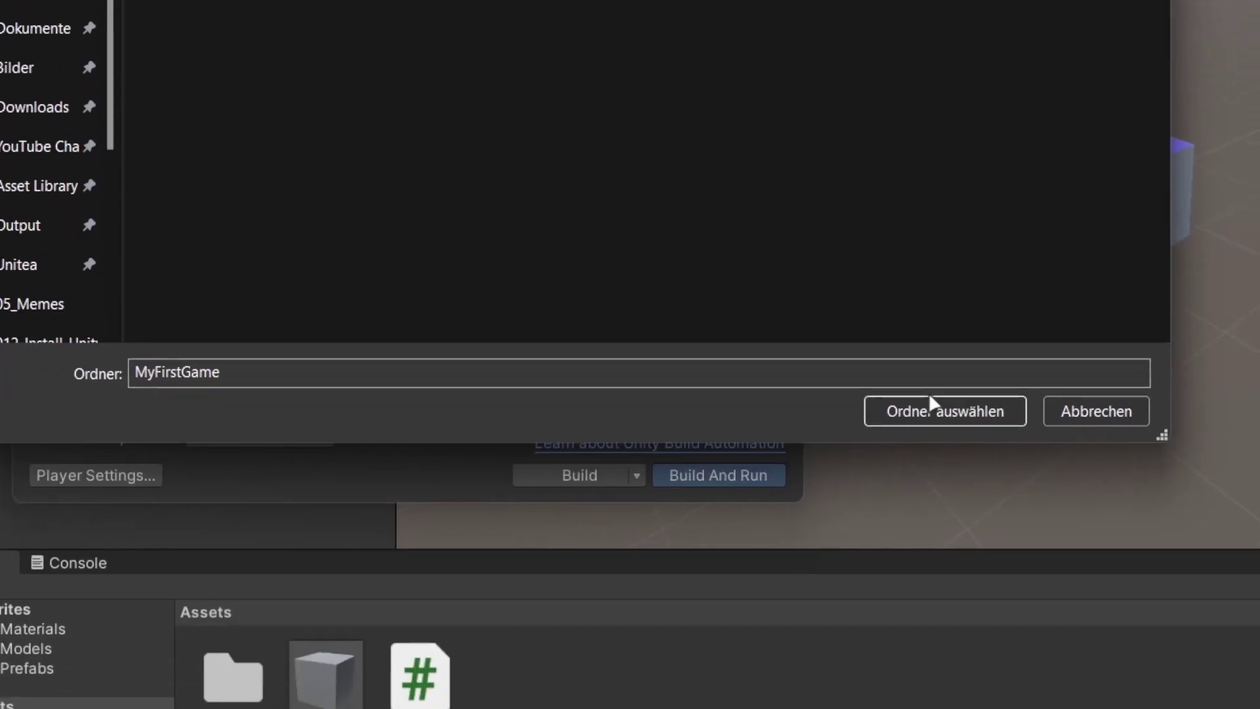
{"action": "left_click", "coordinate": [953, 411]}
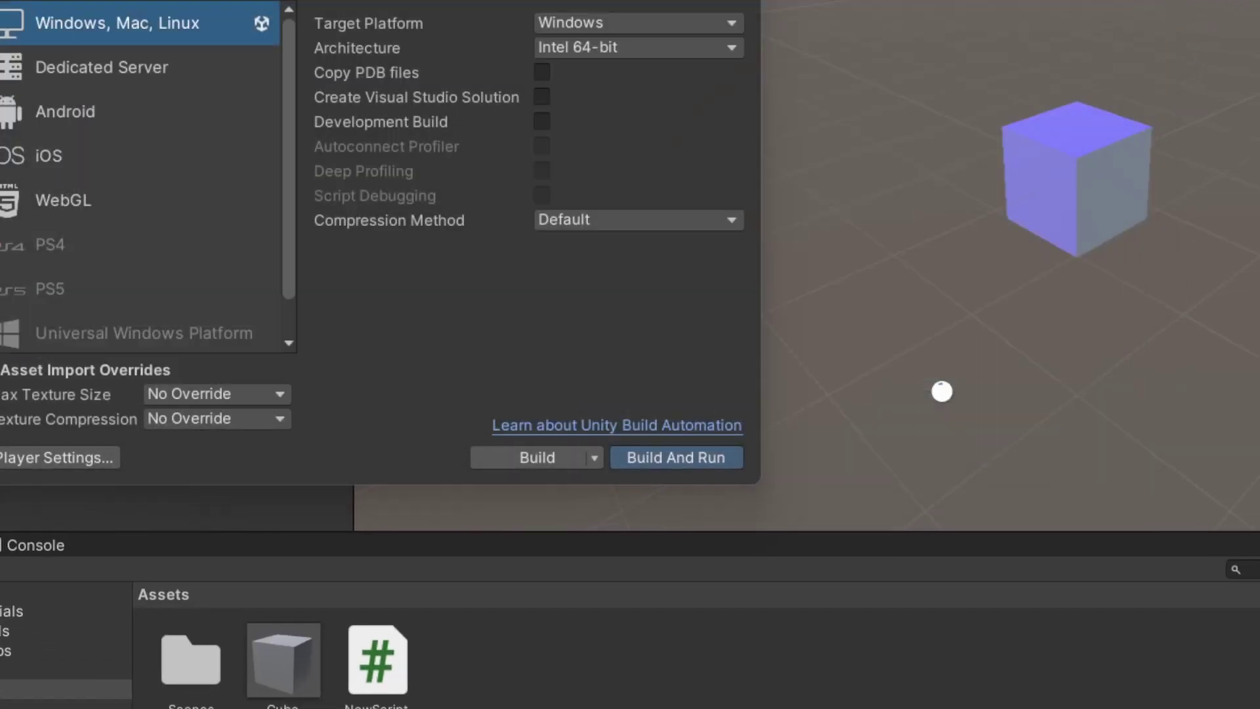